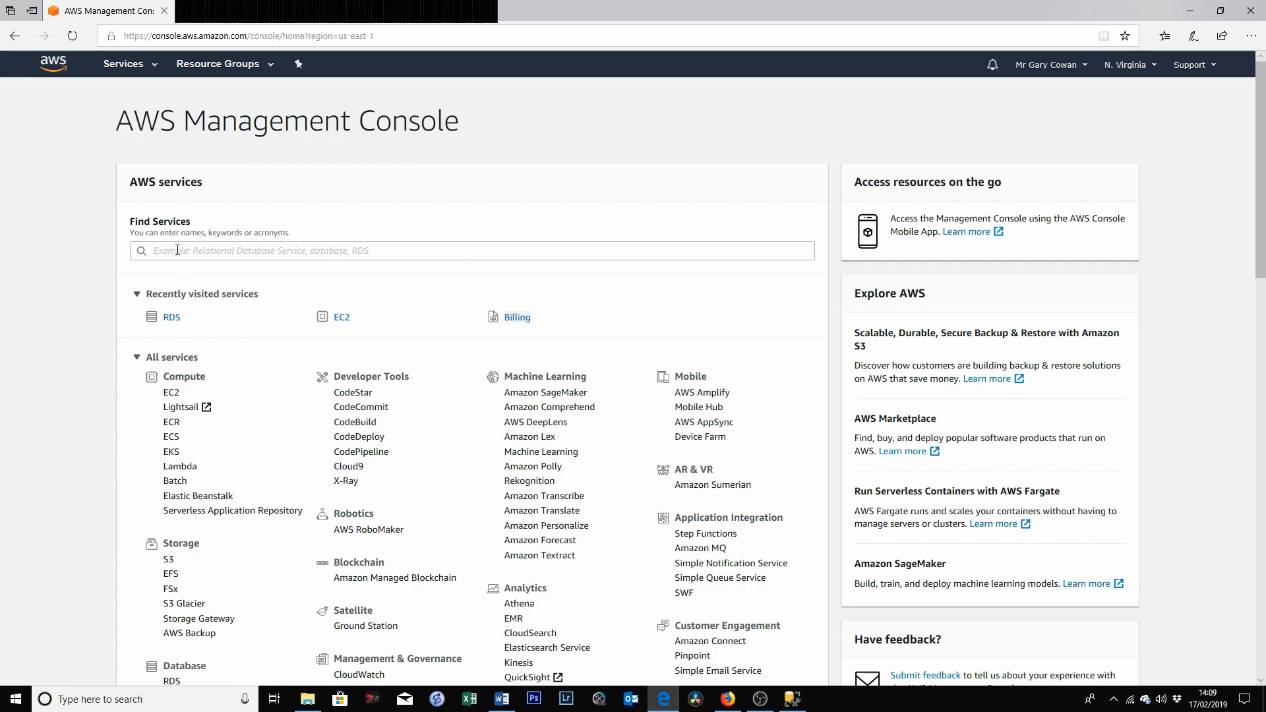
Find the RDS service in the AWS console and start creating a database
left_click(177, 250)
type("rds")
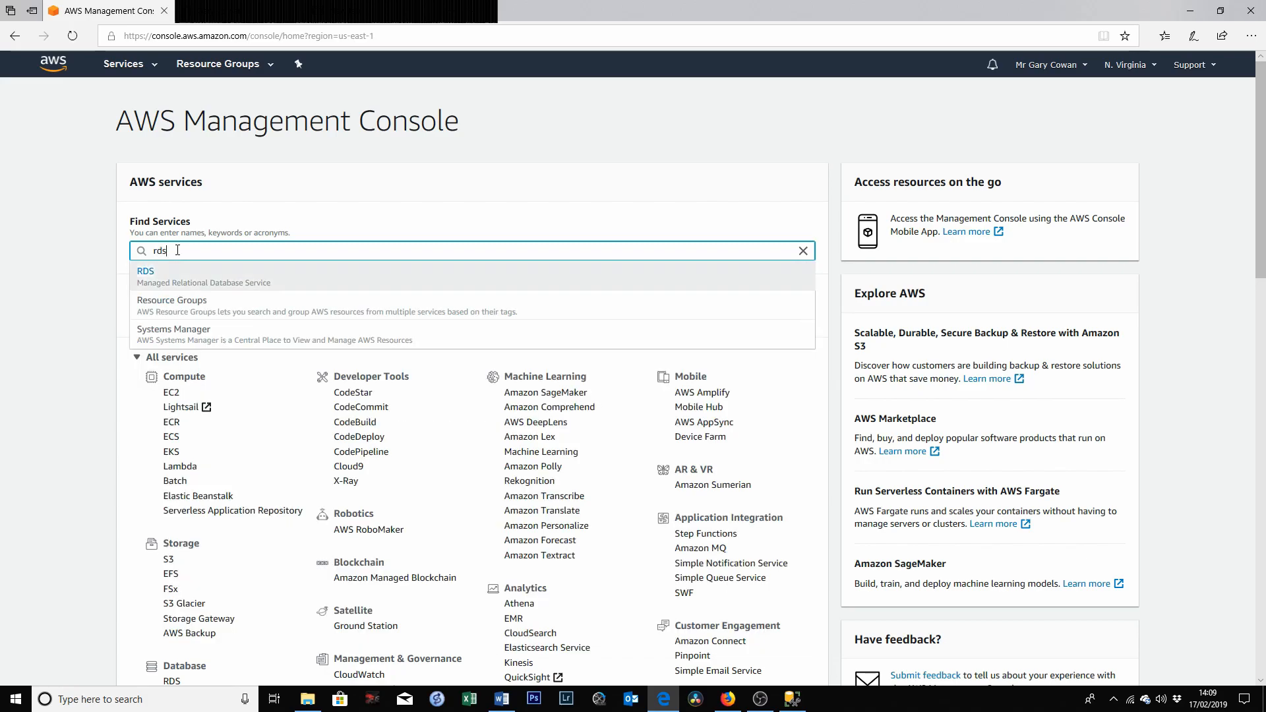
left_click(167, 276)
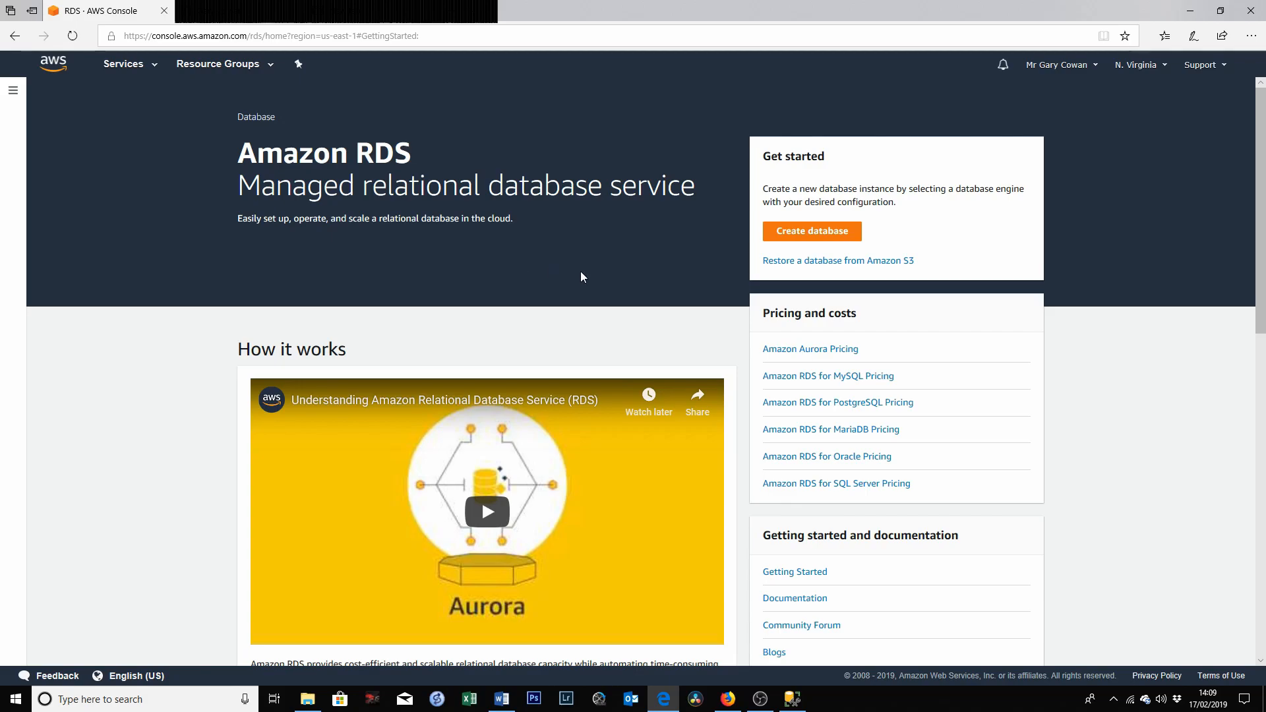
left_click(833, 234)
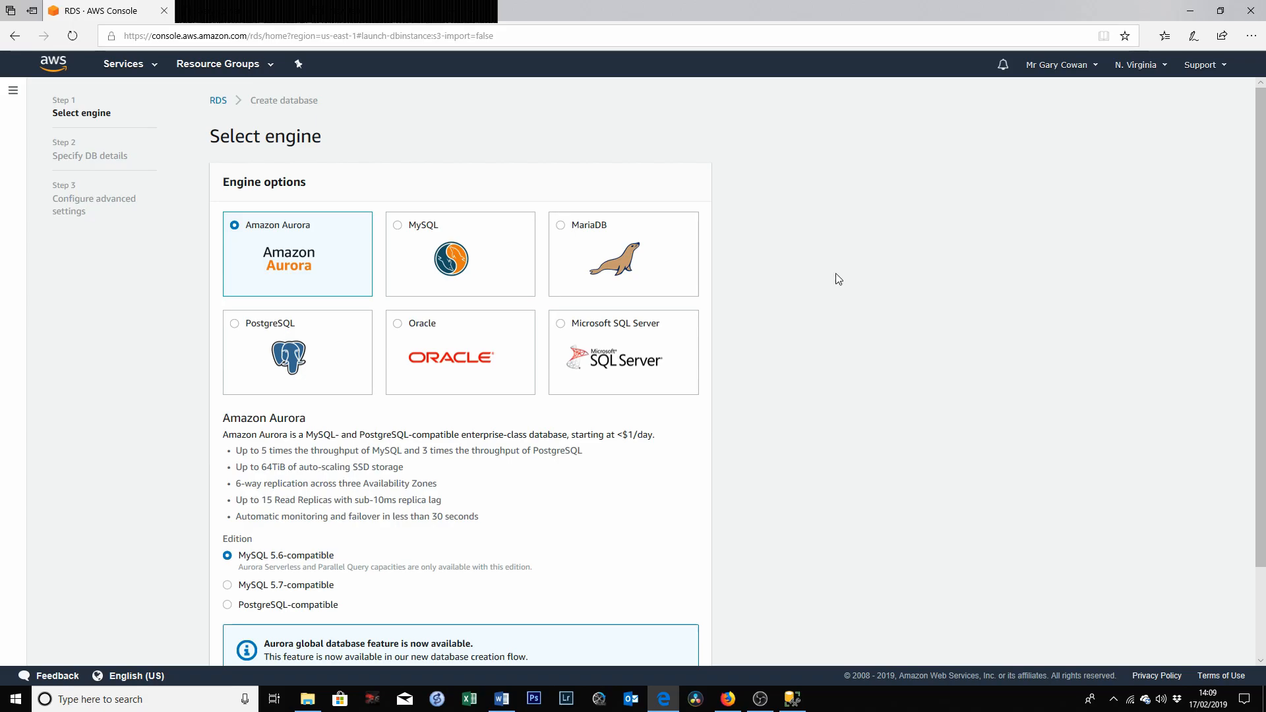
Choose Microsoft SQL Server as the engine, restrict options to the RDS Free Usage Tier, and continue to the DB details
scroll(841, 407, "down", 1)
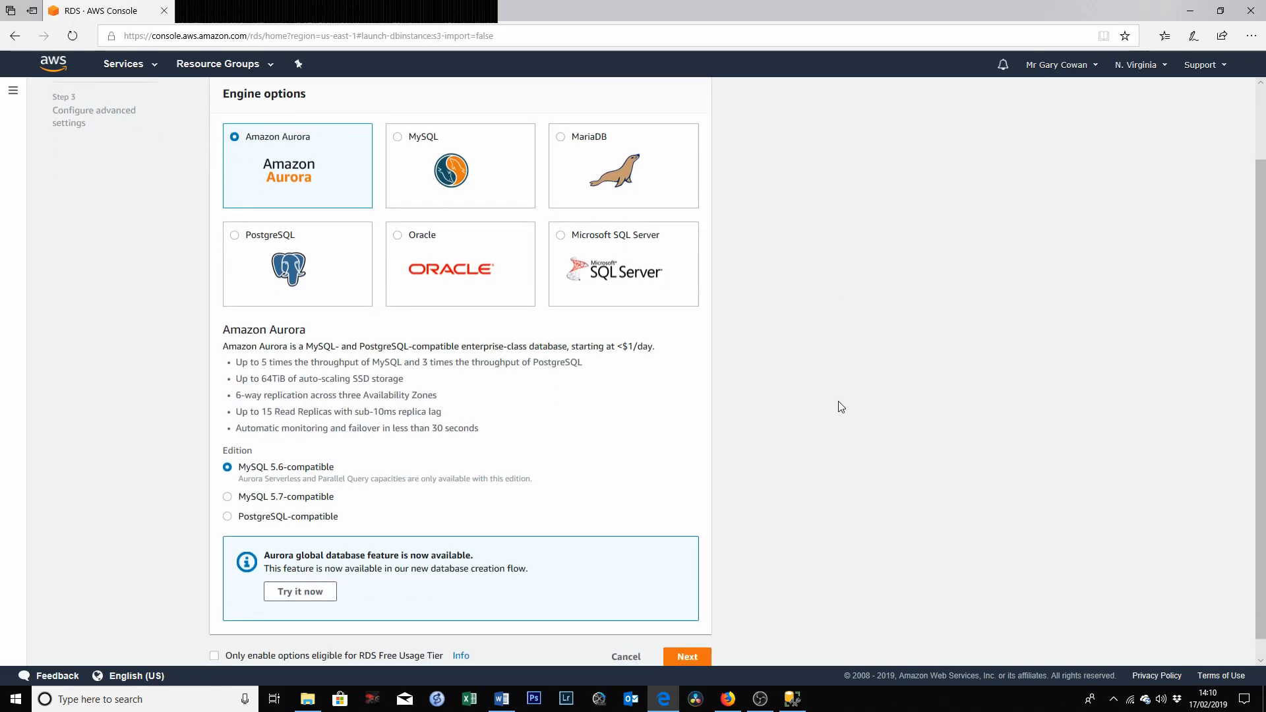
scroll(837, 404, "up", 1)
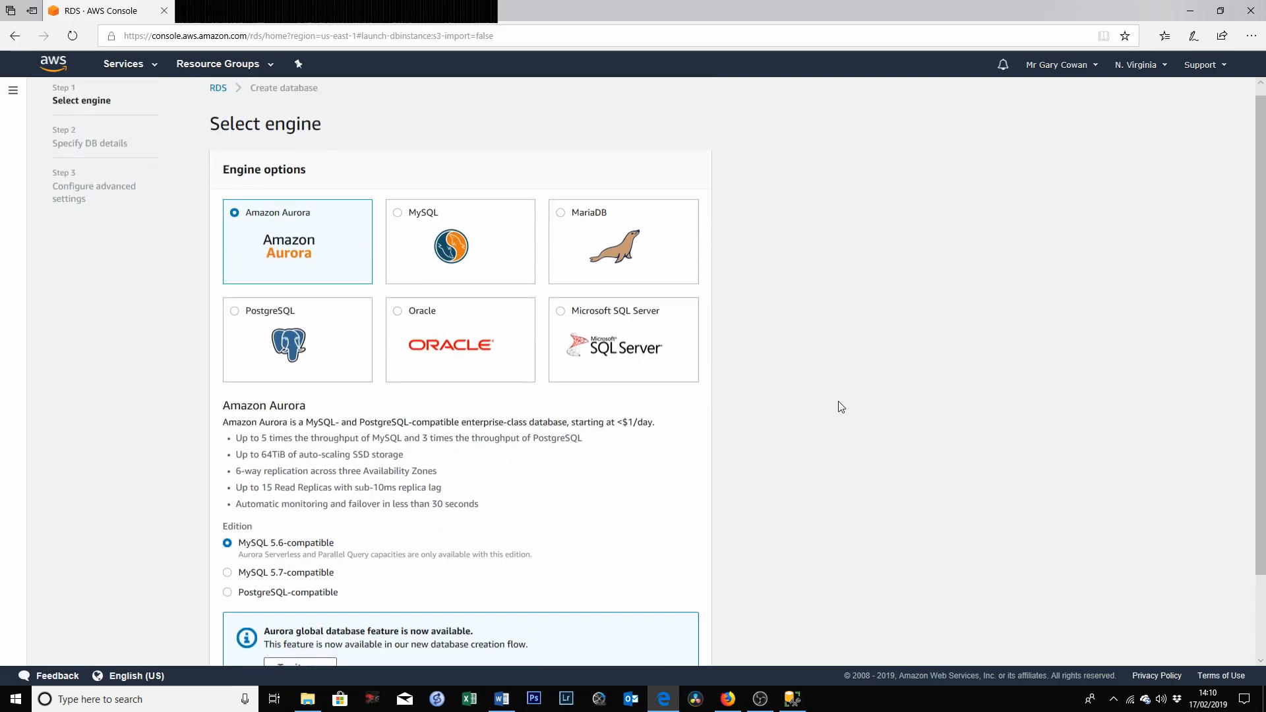
left_click(599, 338)
scroll(902, 453, "down", 1)
scroll(902, 452, "down", 1)
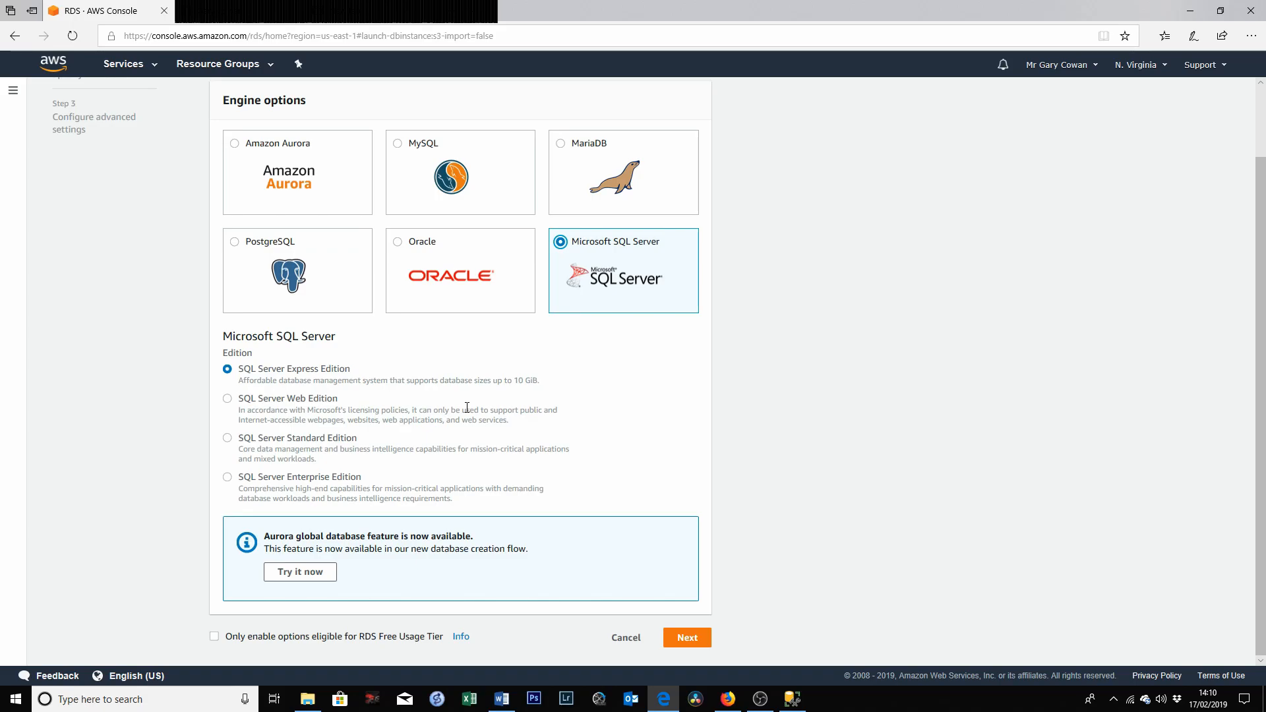
left_click(215, 637)
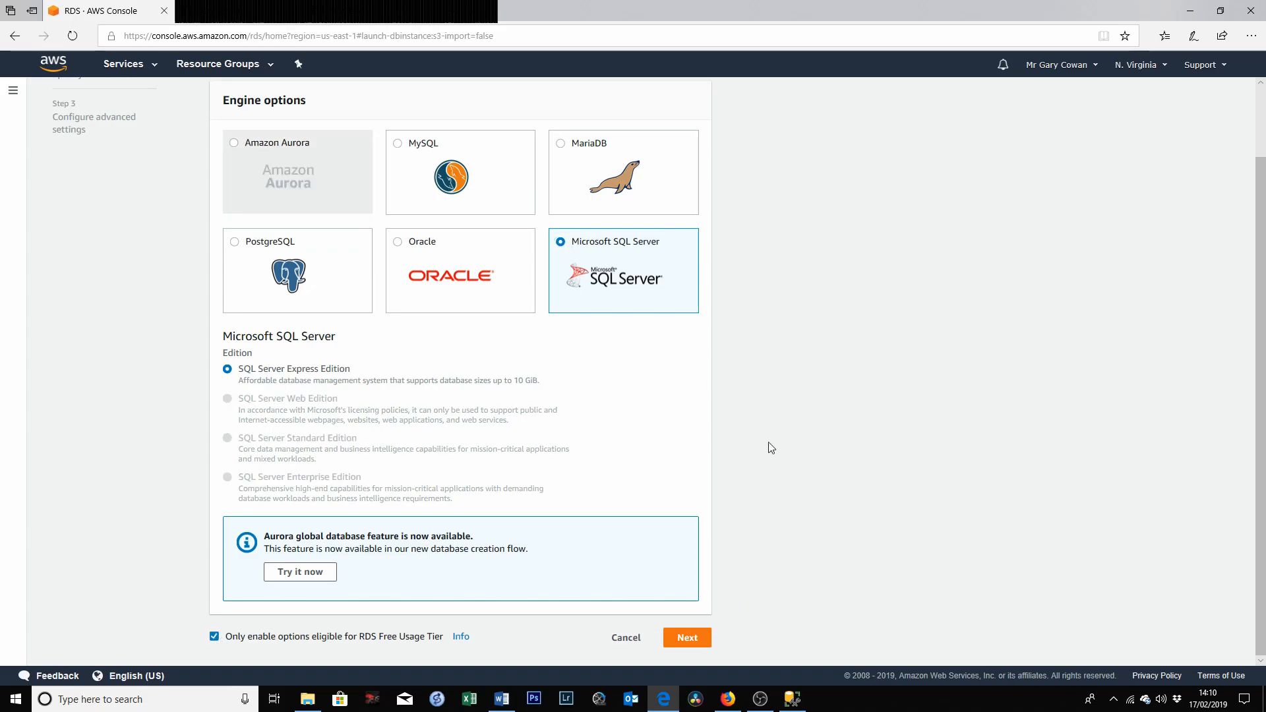
left_click(686, 639)
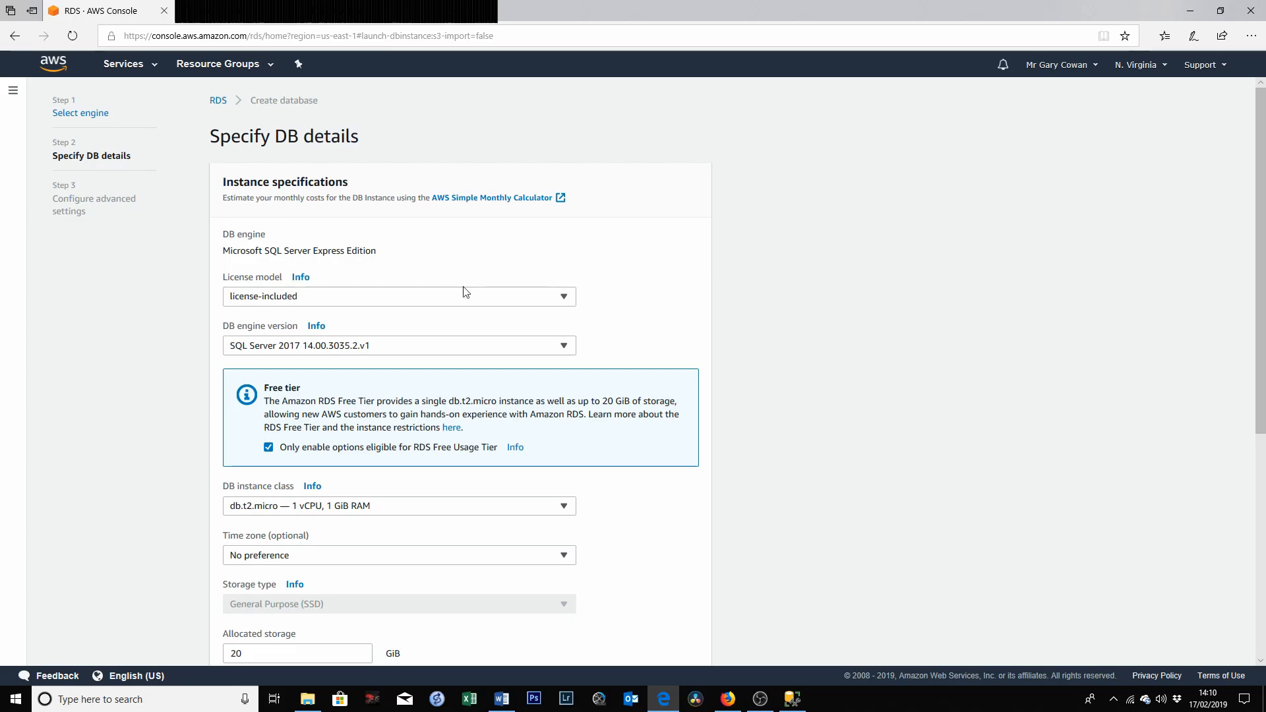
Review the available DB engine versions and the instance class, time zone and storage specifications
left_click(489, 349)
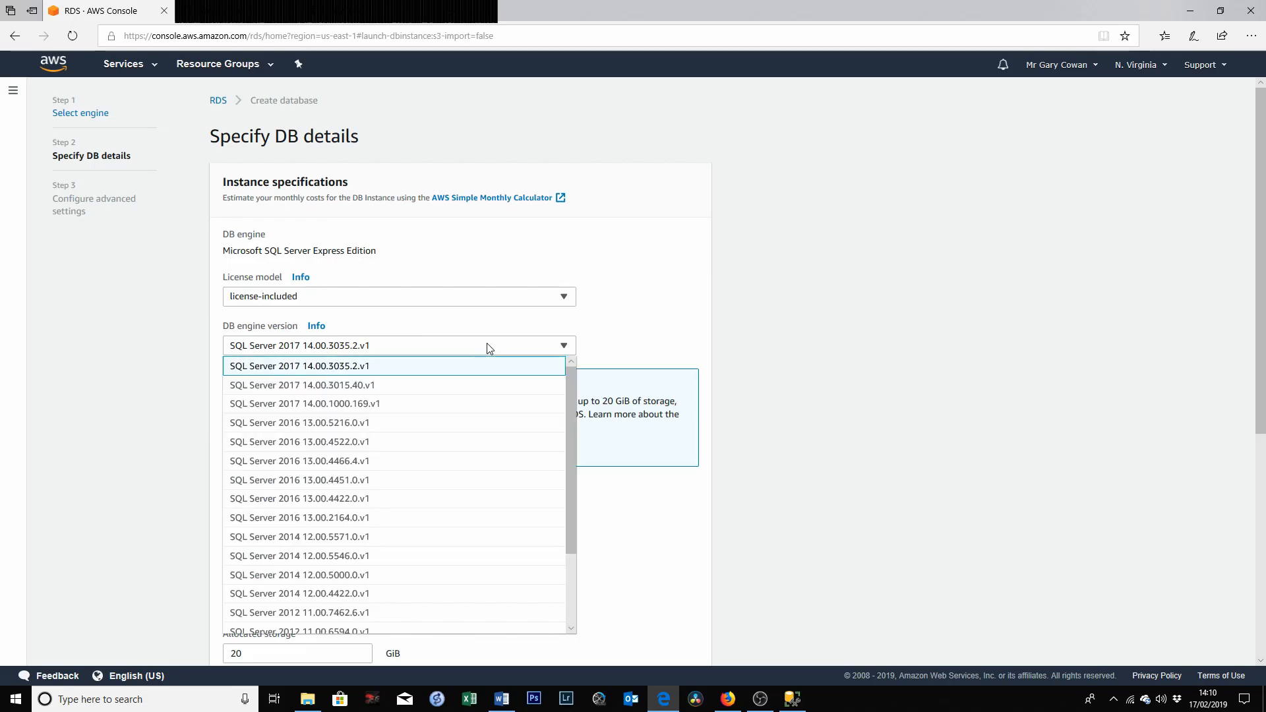
left_click(487, 329)
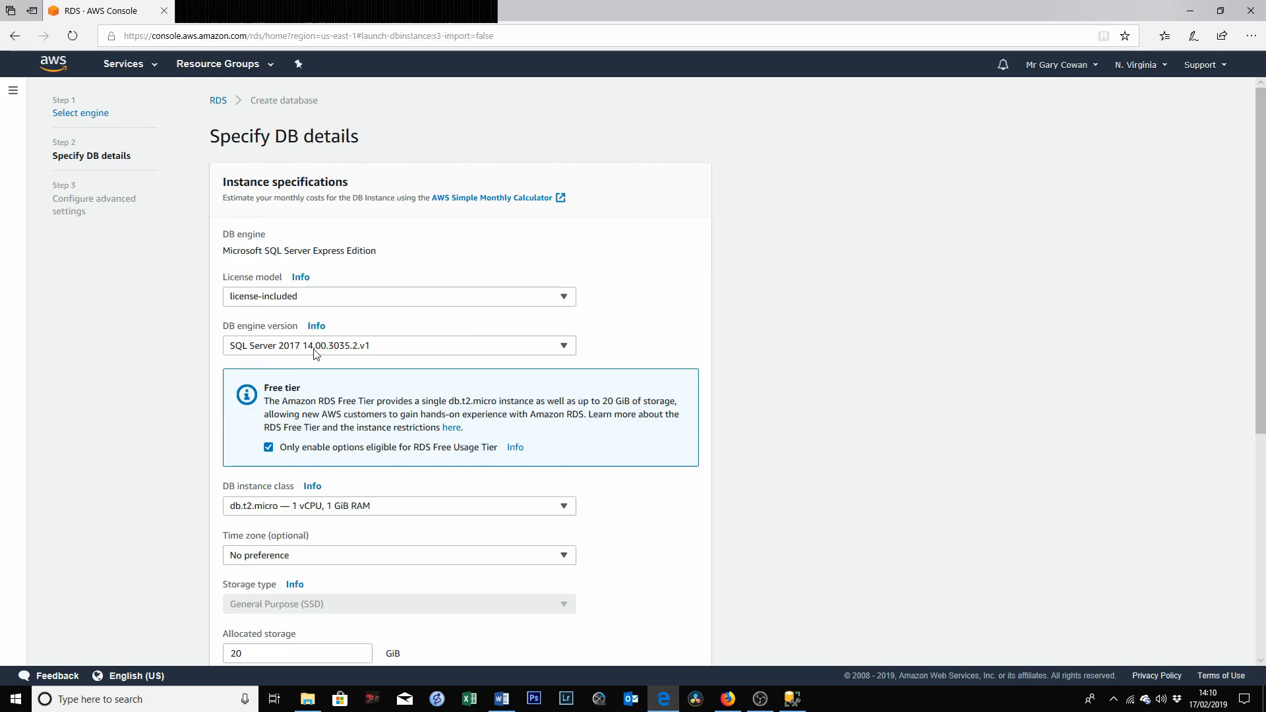
scroll(929, 392, "down", 1)
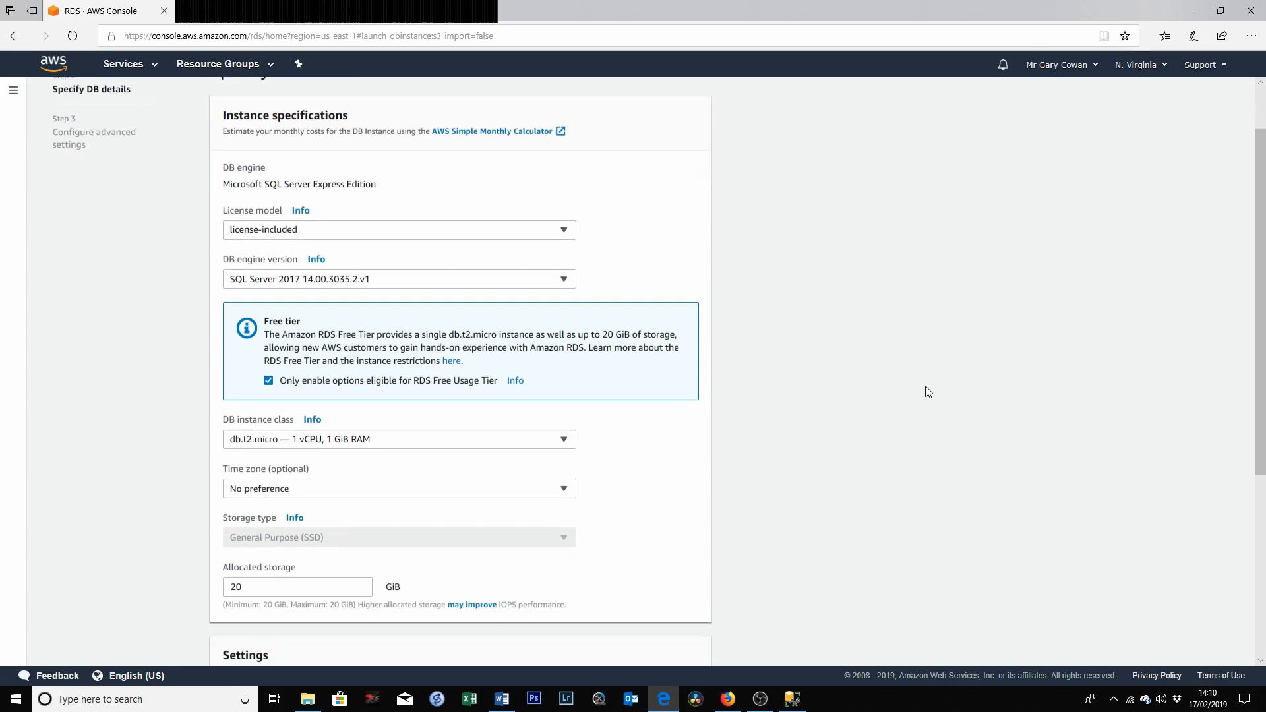
scroll(928, 392, "down", 3)
scroll(928, 392, "up", 1)
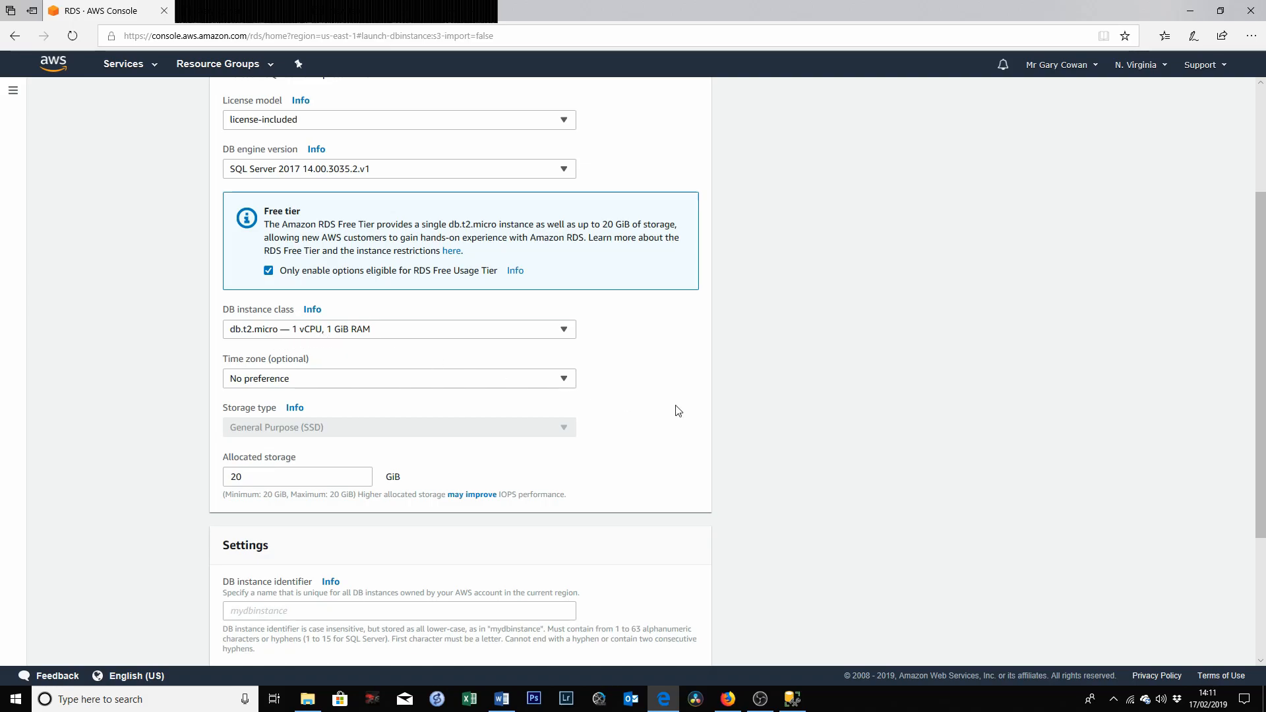
scroll(684, 411, "down", 1)
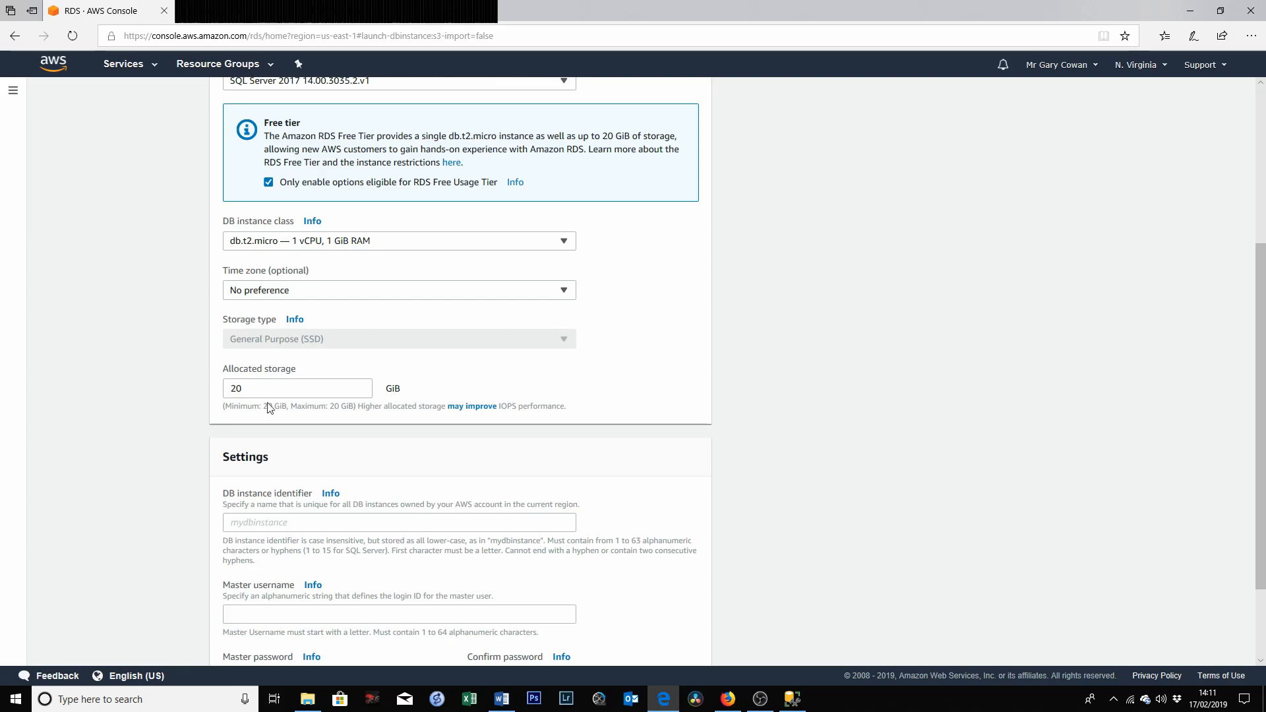
scroll(561, 485, "down", 2)
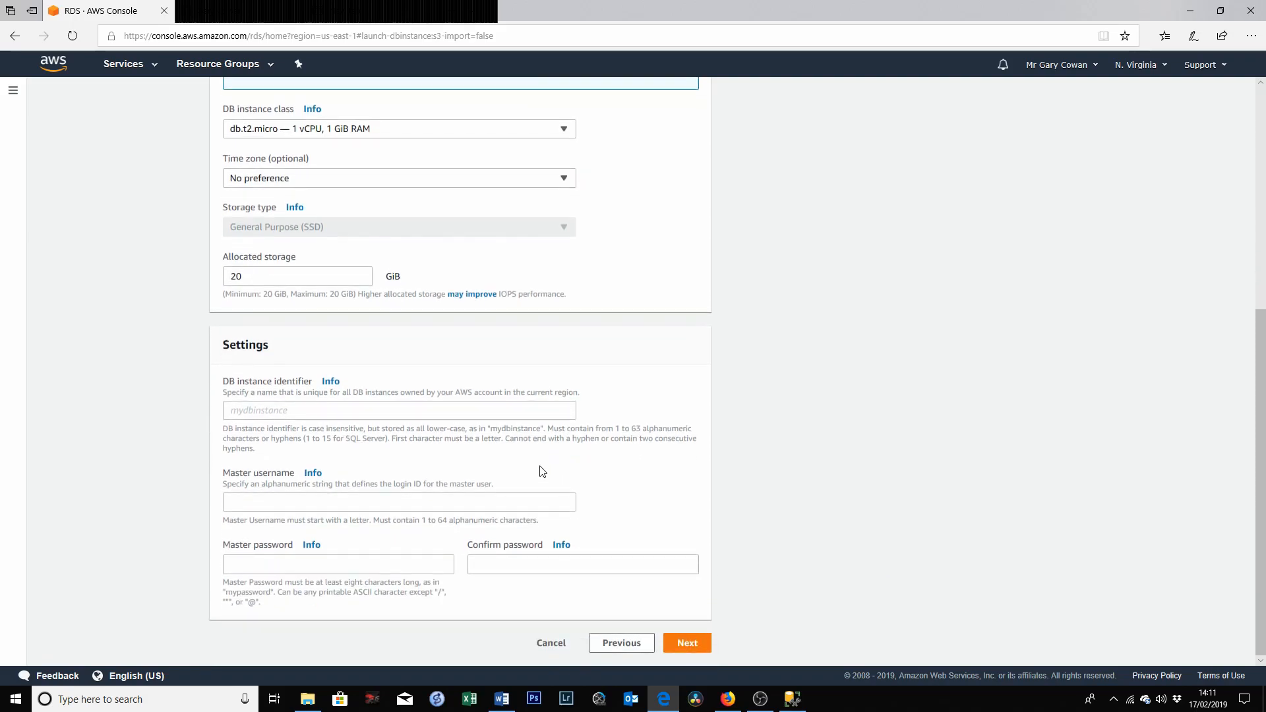
Set the DB instance identifier to cloudwerinstance and check the list of AWS regions
left_click(286, 412)
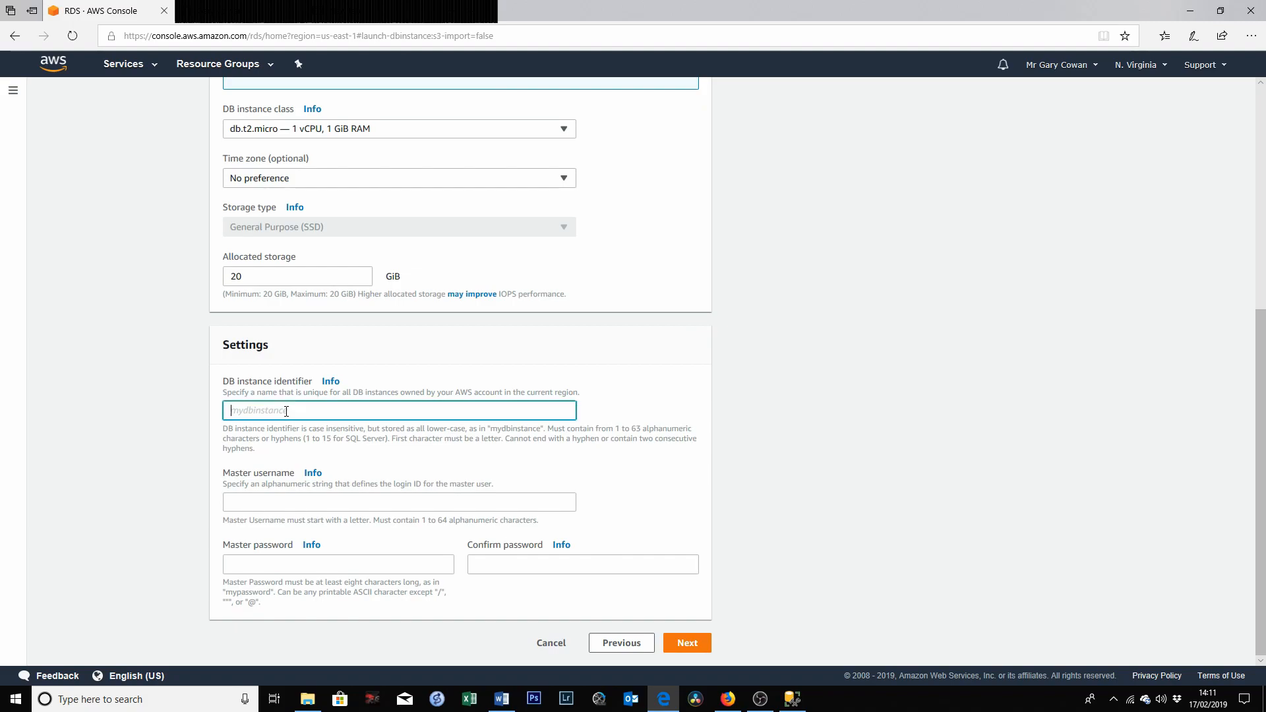
type("cloudwerinstance")
left_click(348, 435)
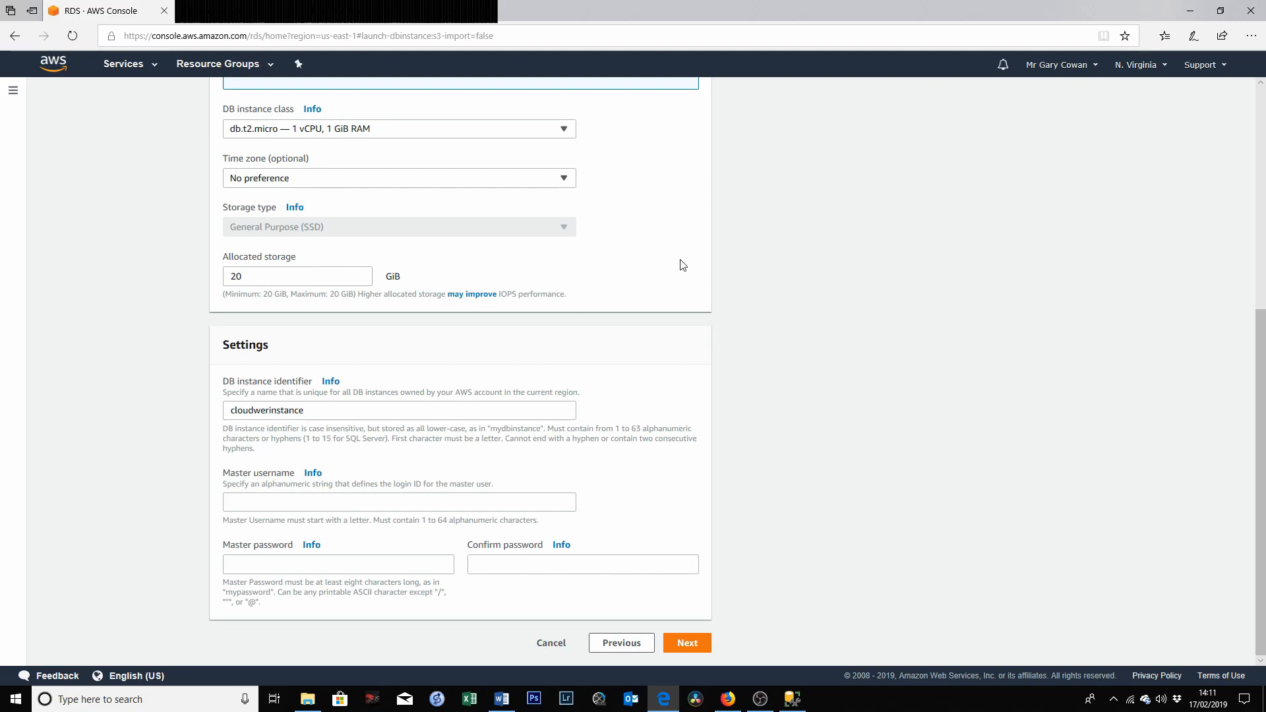
left_click(1145, 70)
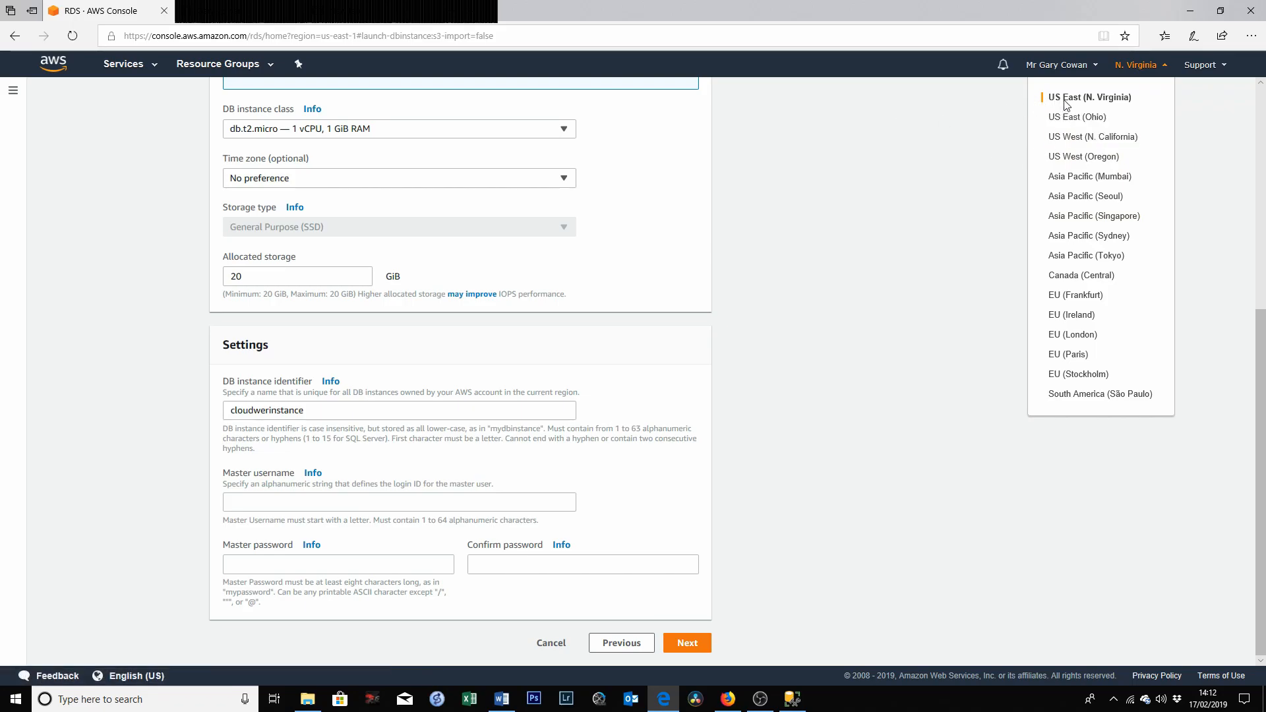
left_click(886, 327)
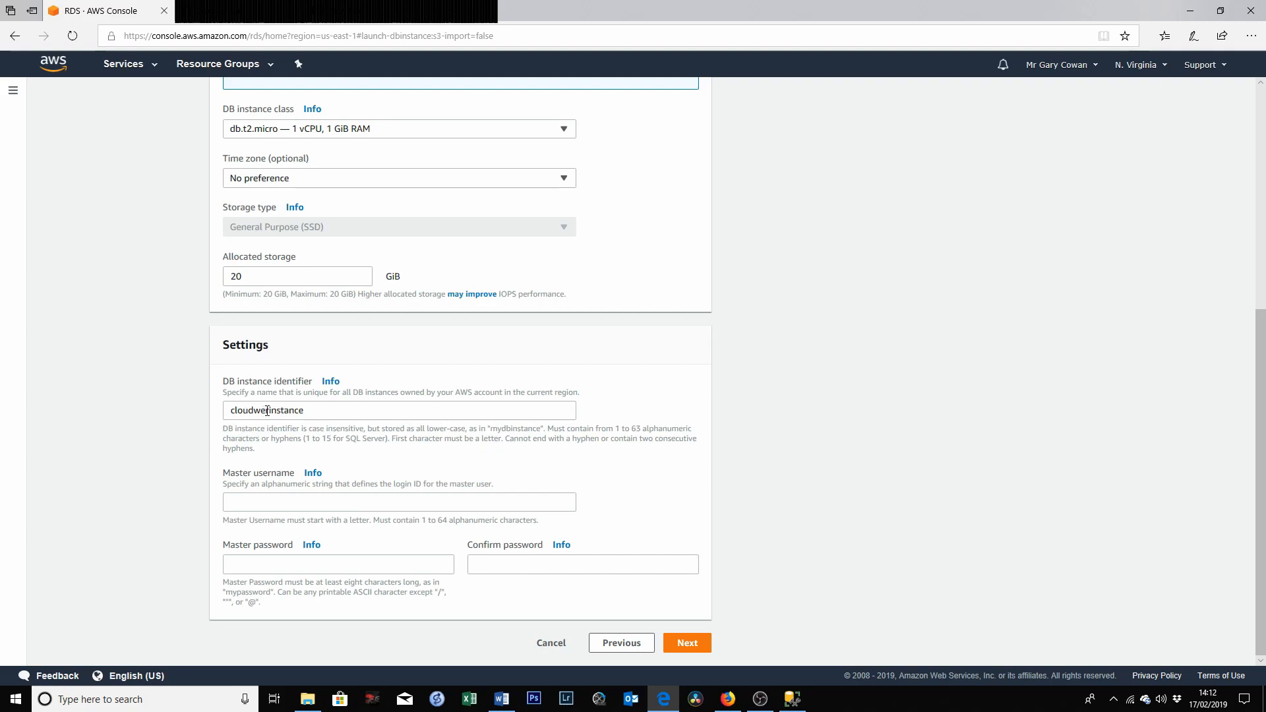
Set the master username to cloudwer, enter and confirm the master password, and continue to the advanced settings
left_click(261, 505)
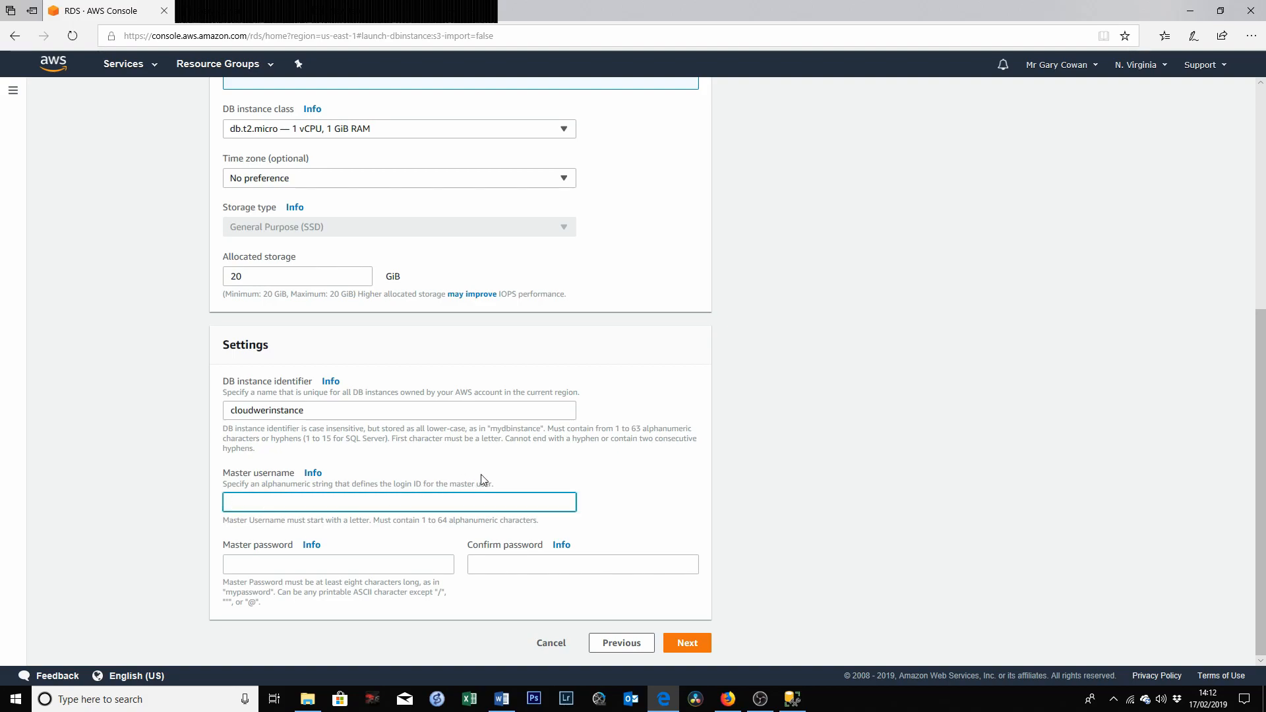
type("cloudwer")
left_click(331, 570)
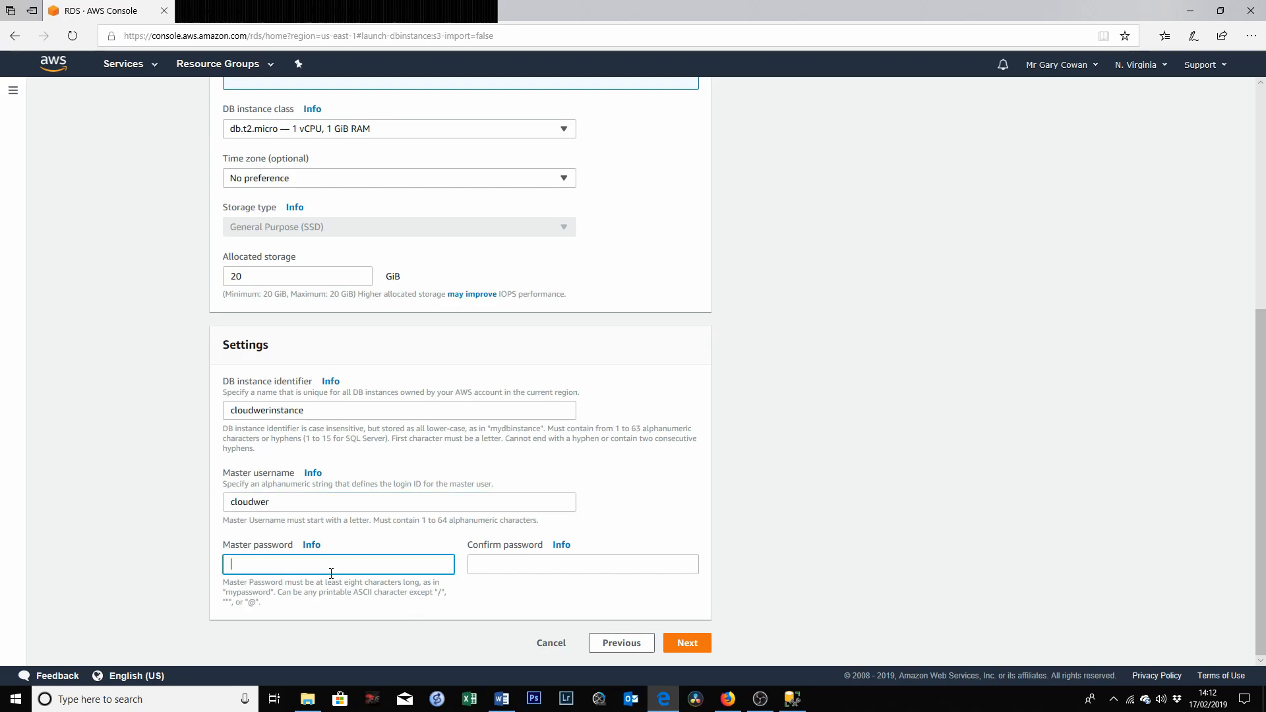
type("●●●●●●●●")
left_click(515, 564)
type("●●●●●")
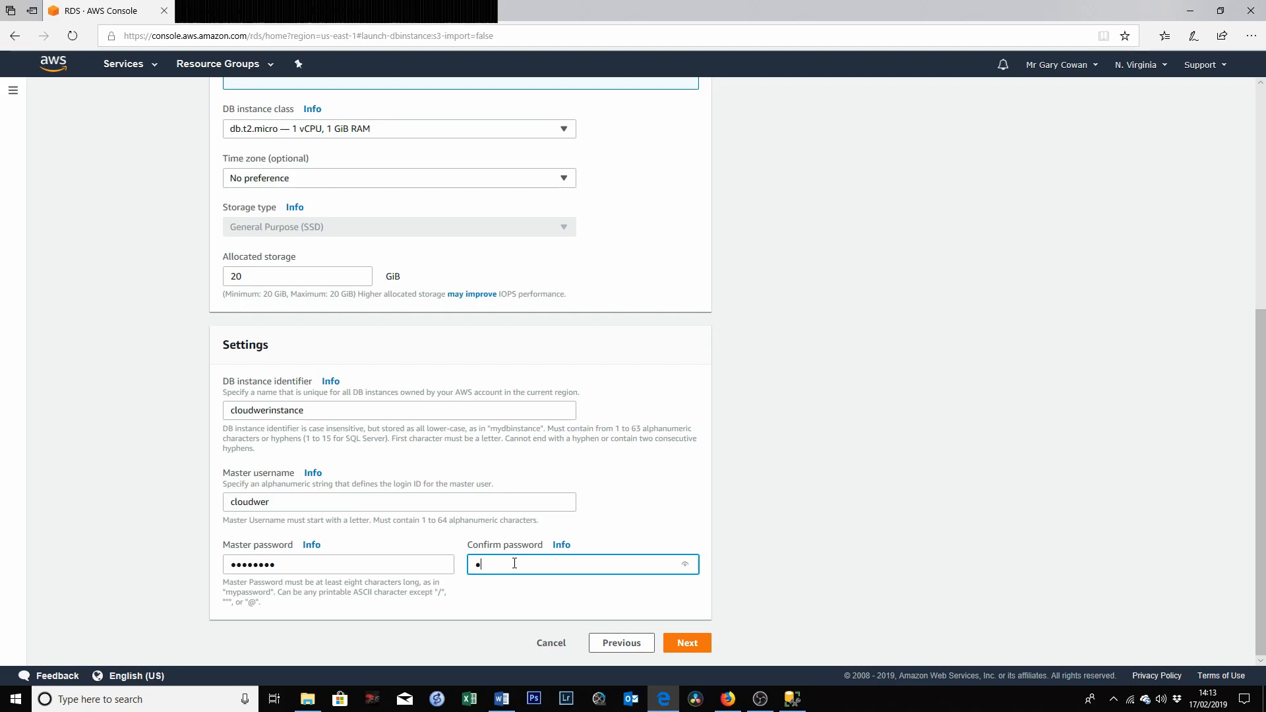
type("●●●")
left_click(694, 649)
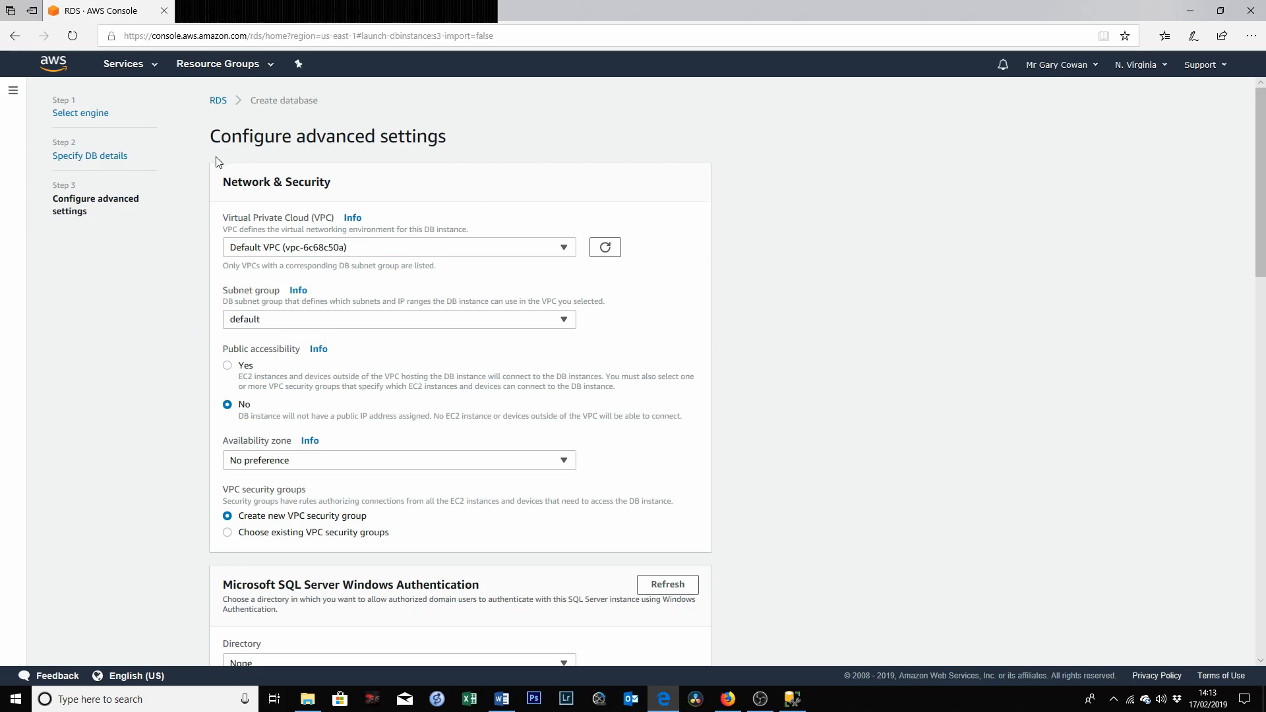
Make the DB instance publicly accessible and create the database with the other advanced settings at their defaults
left_click(228, 367)
scroll(152, 418, "down", 3)
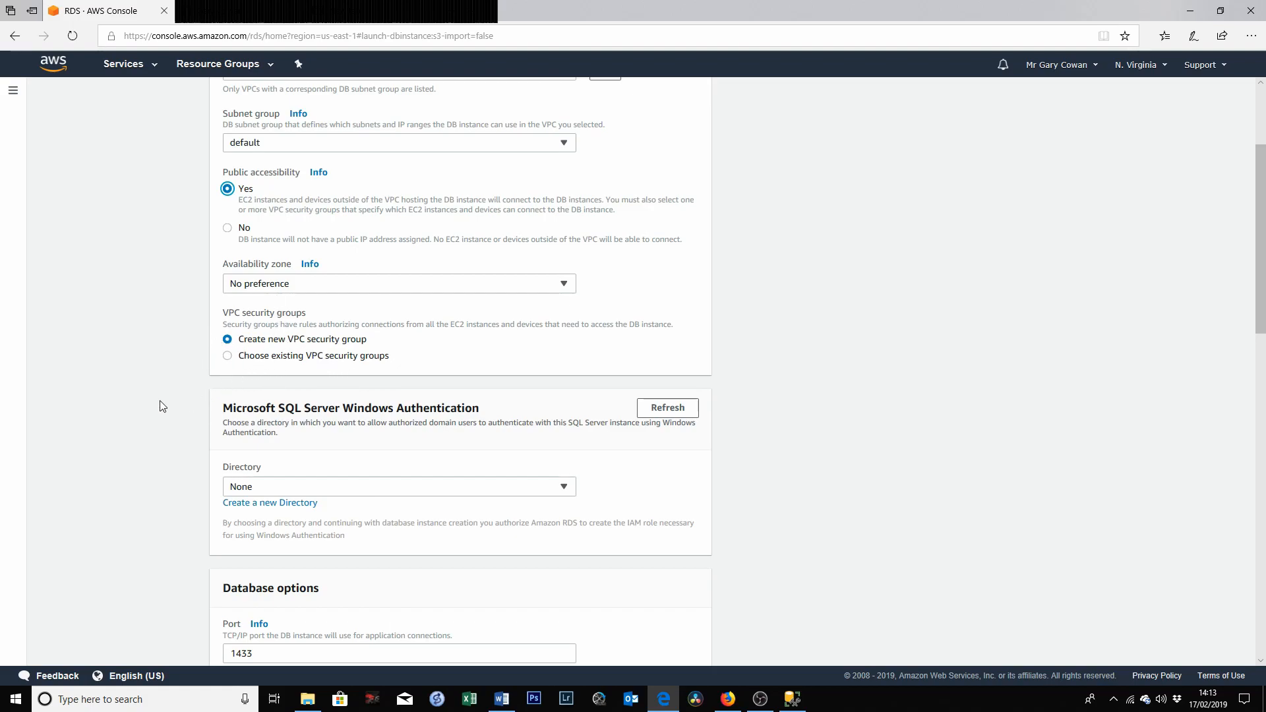
scroll(132, 451, "down", 3)
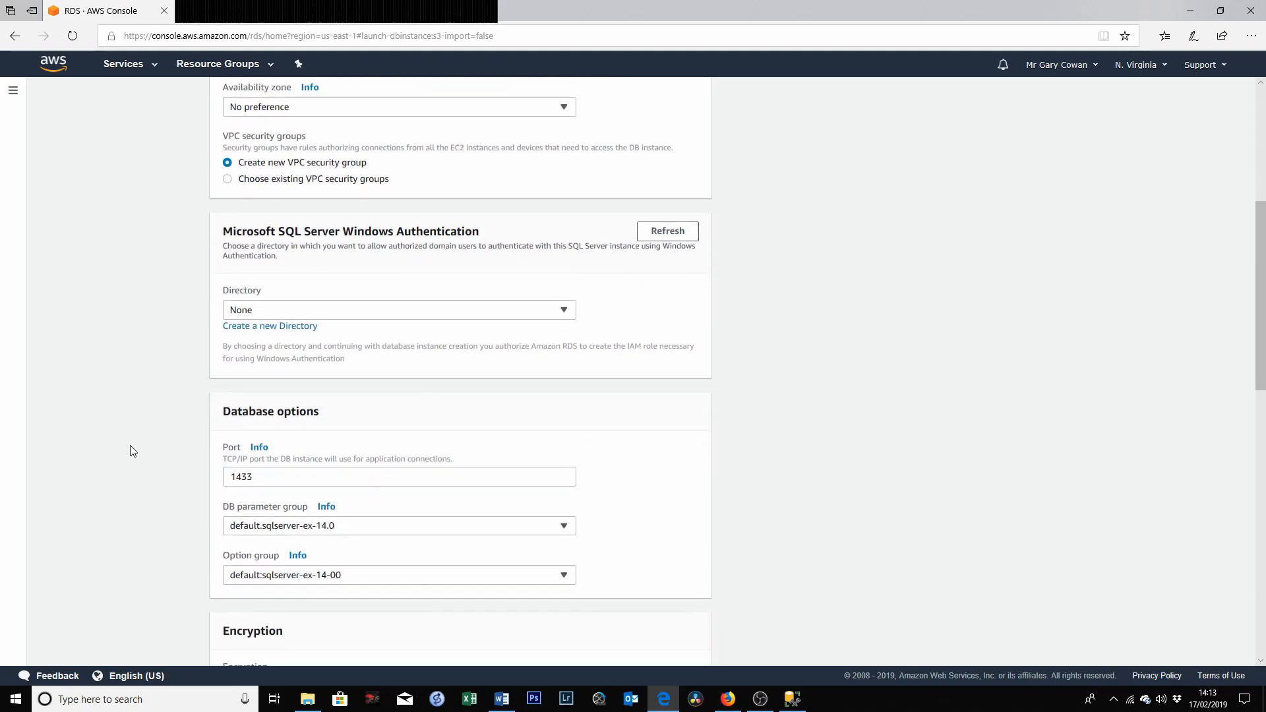
scroll(198, 439, "down", 3)
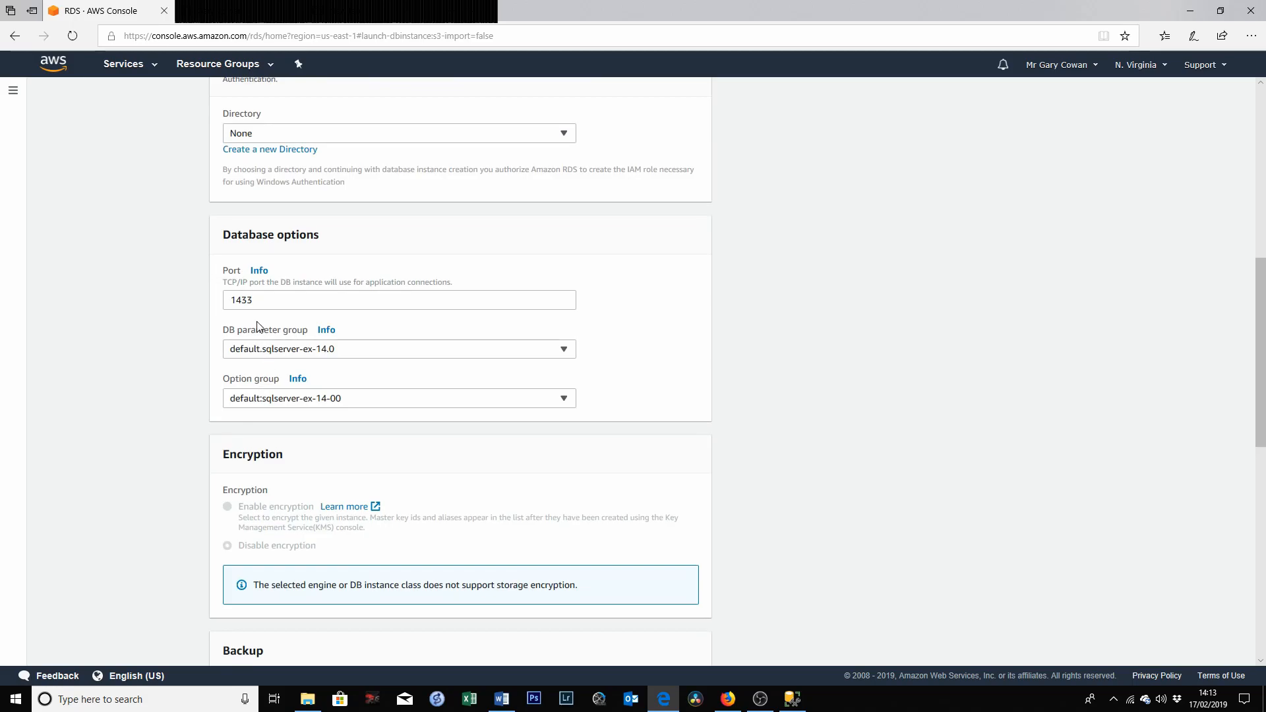
scroll(274, 443, "down", 4)
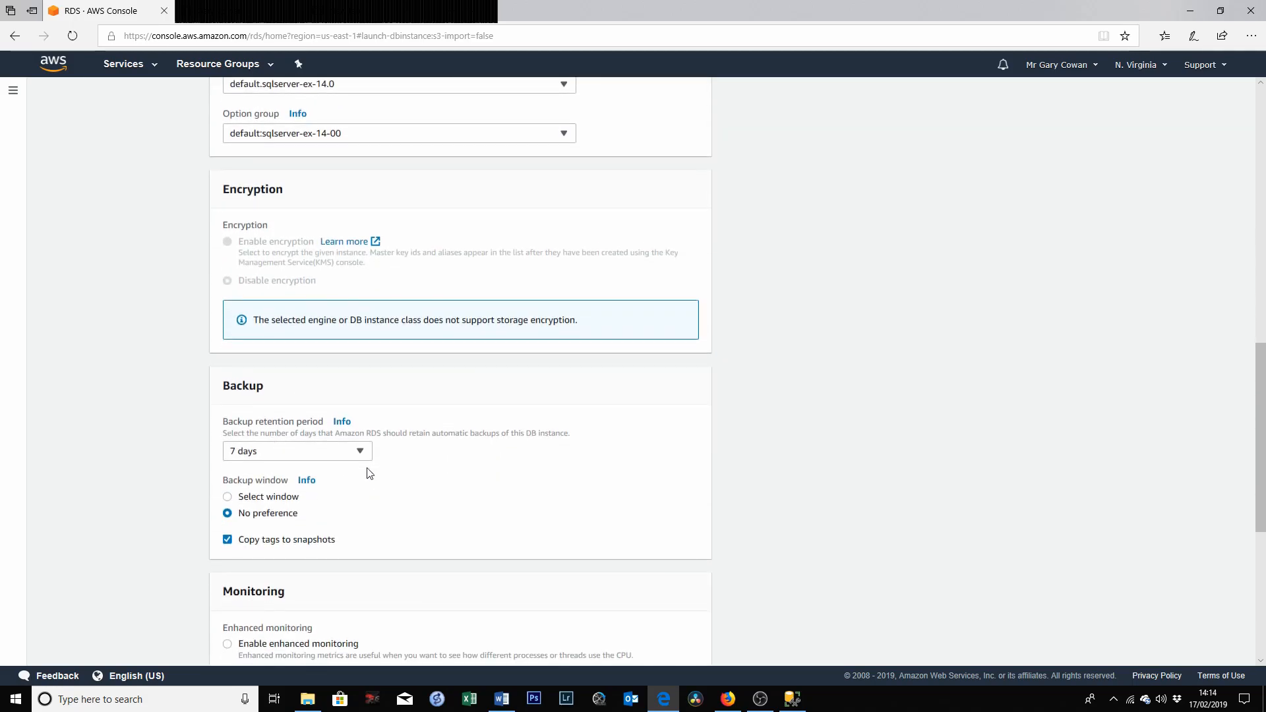
scroll(369, 473, "down", 1)
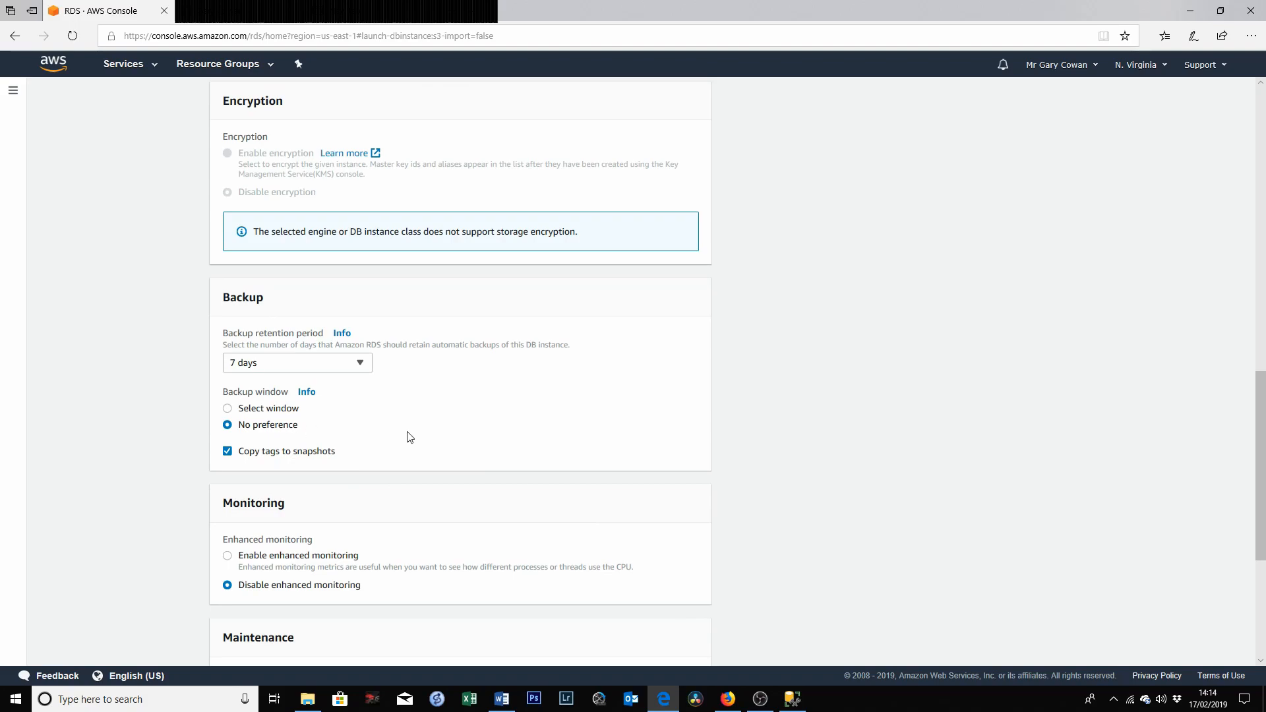
scroll(409, 436, "down", 3)
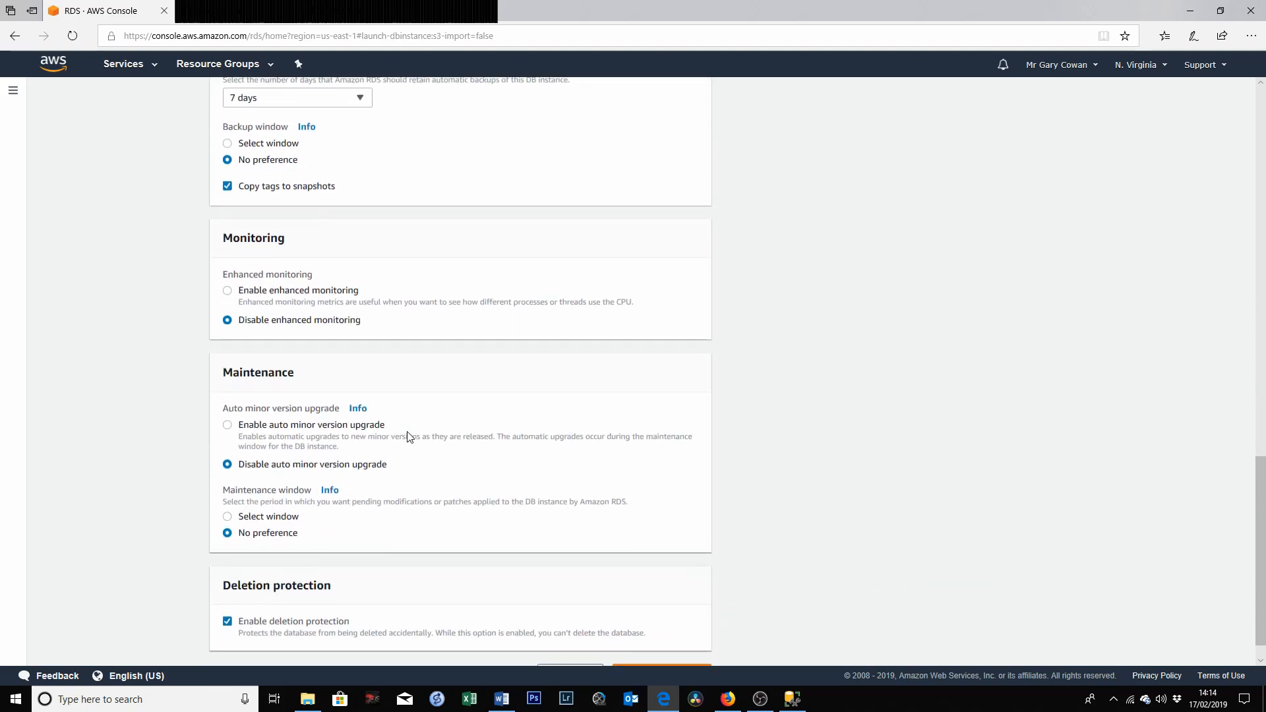
scroll(409, 437, "down", 1)
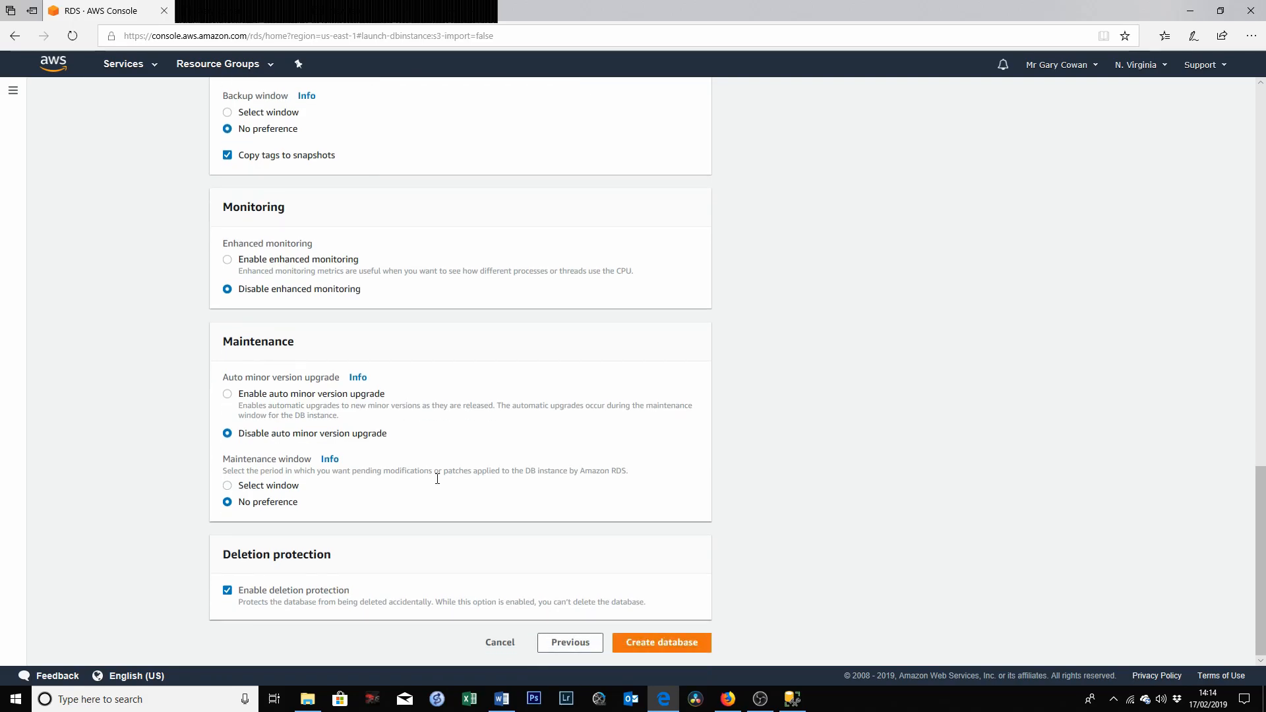
left_click(657, 645)
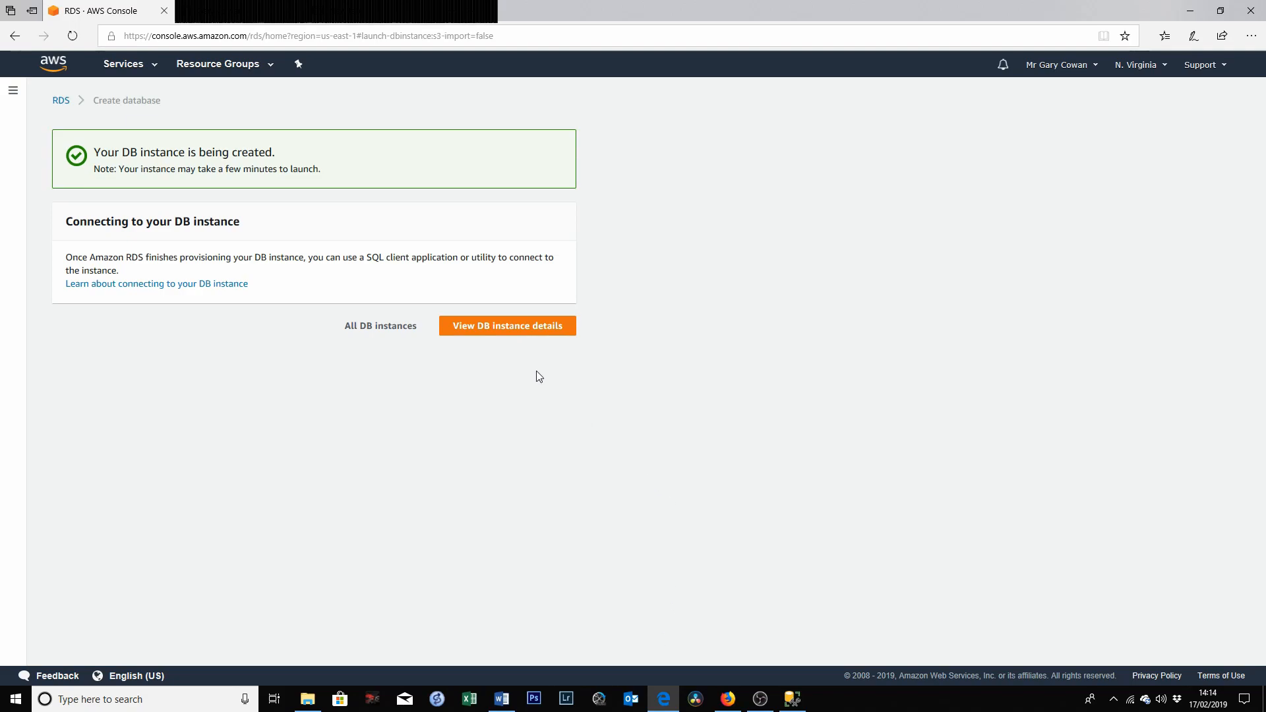
View the new instance's details, then the RDS dashboard and its list of DB instances
left_click(513, 331)
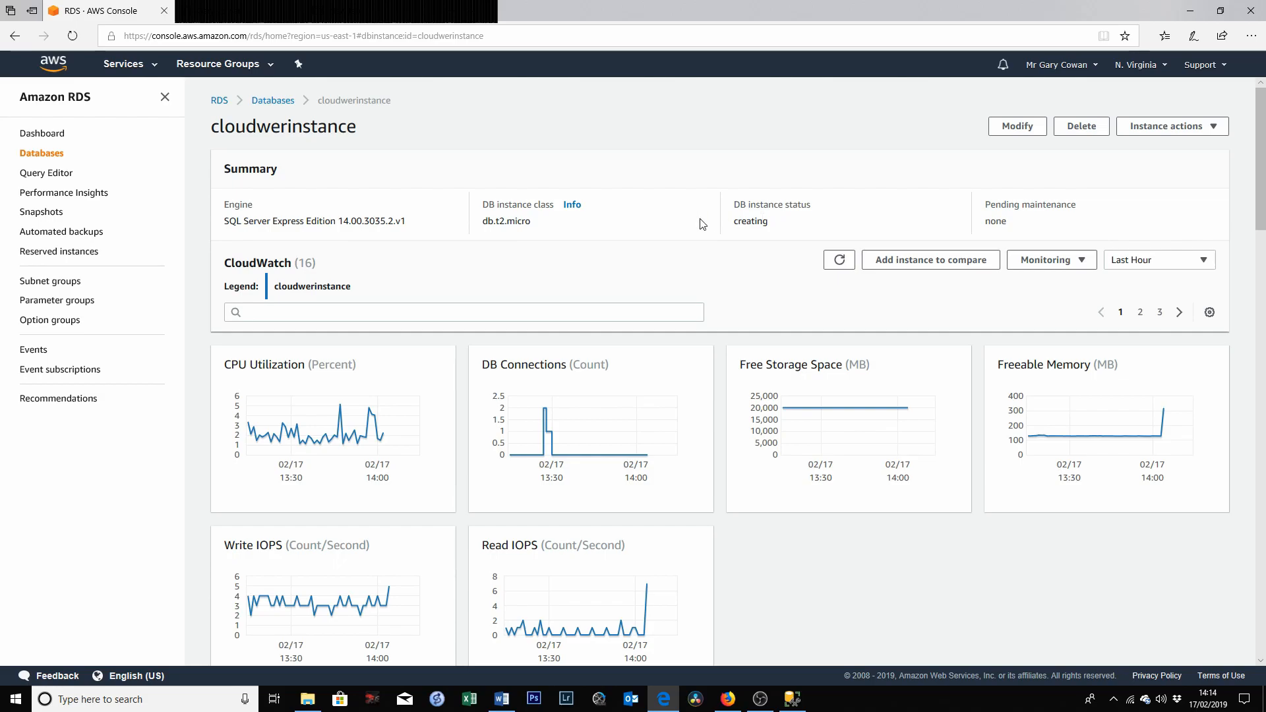
left_click(45, 138)
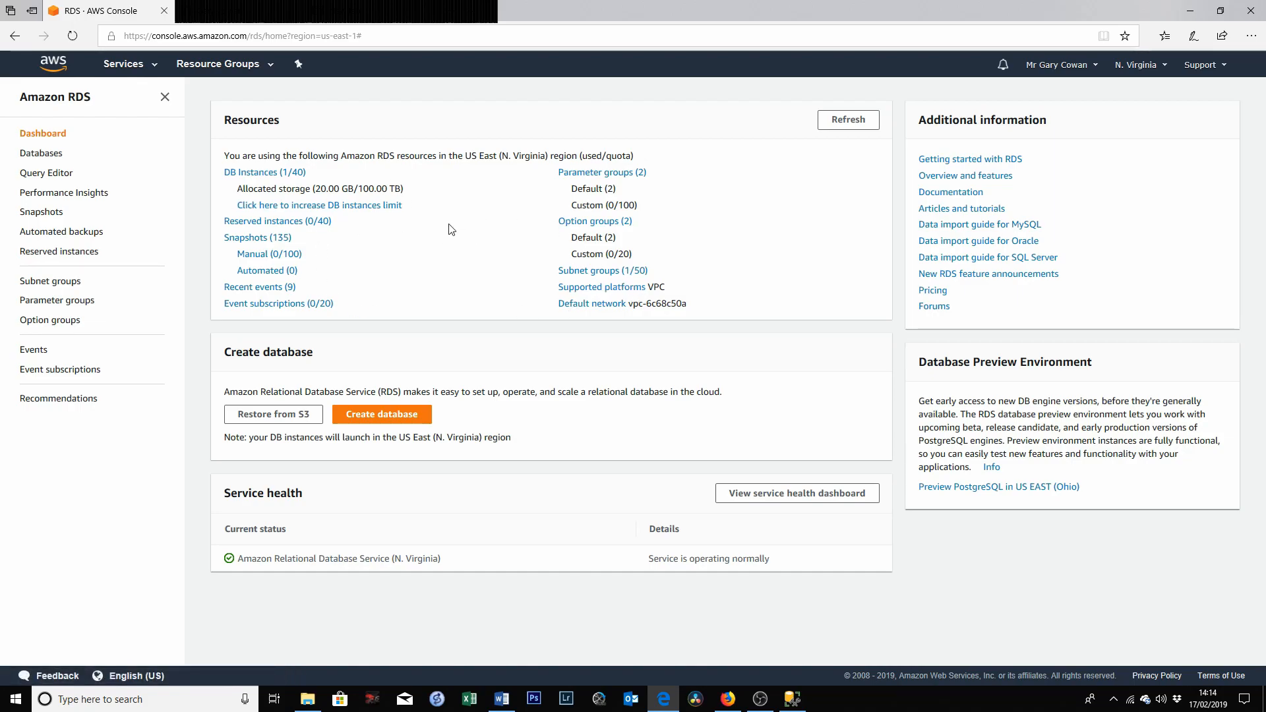
left_click(249, 175)
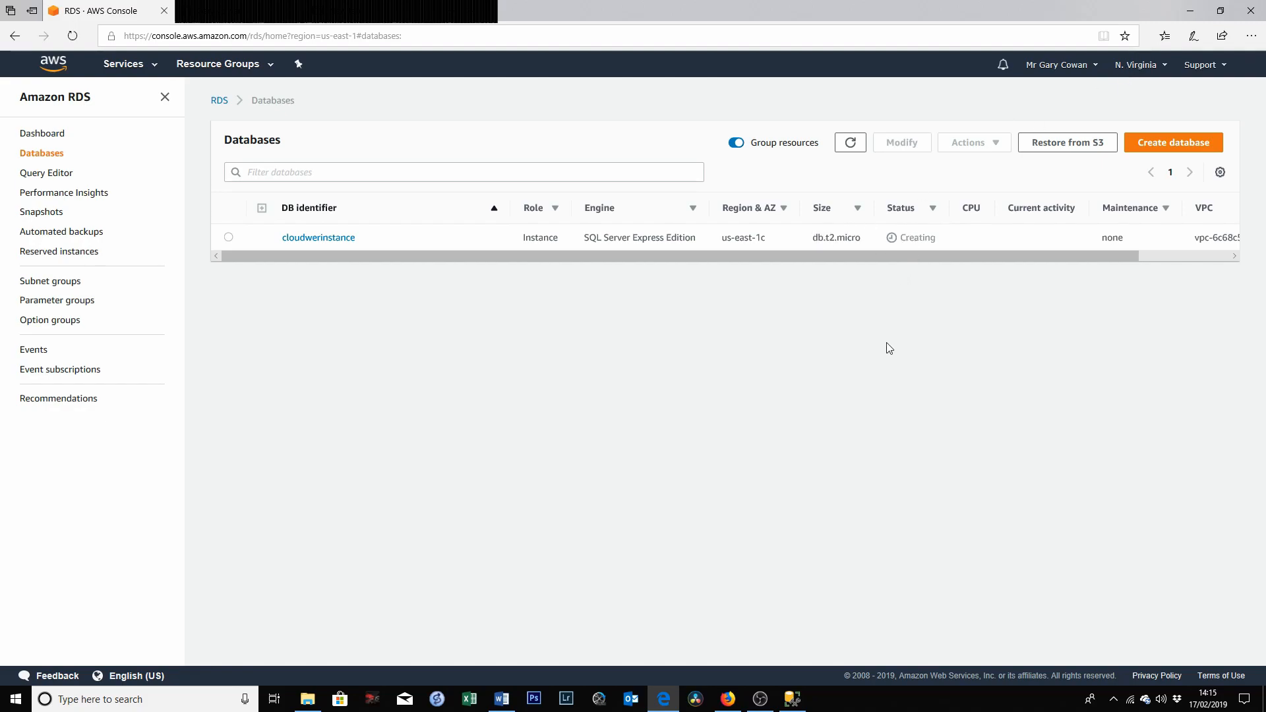
Refresh the databases list to check the creation status and open the details of cloudwerinstance
left_click(852, 145)
left_click(854, 146)
left_click(854, 146)
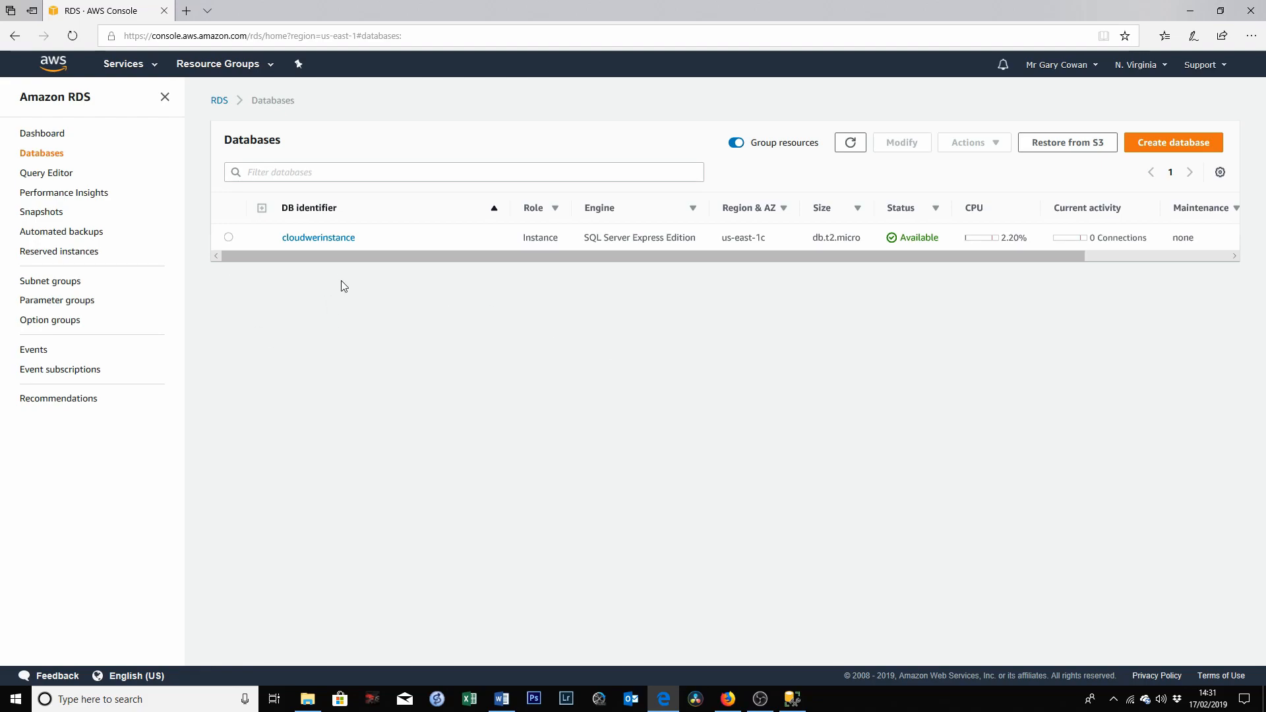
left_click(329, 238)
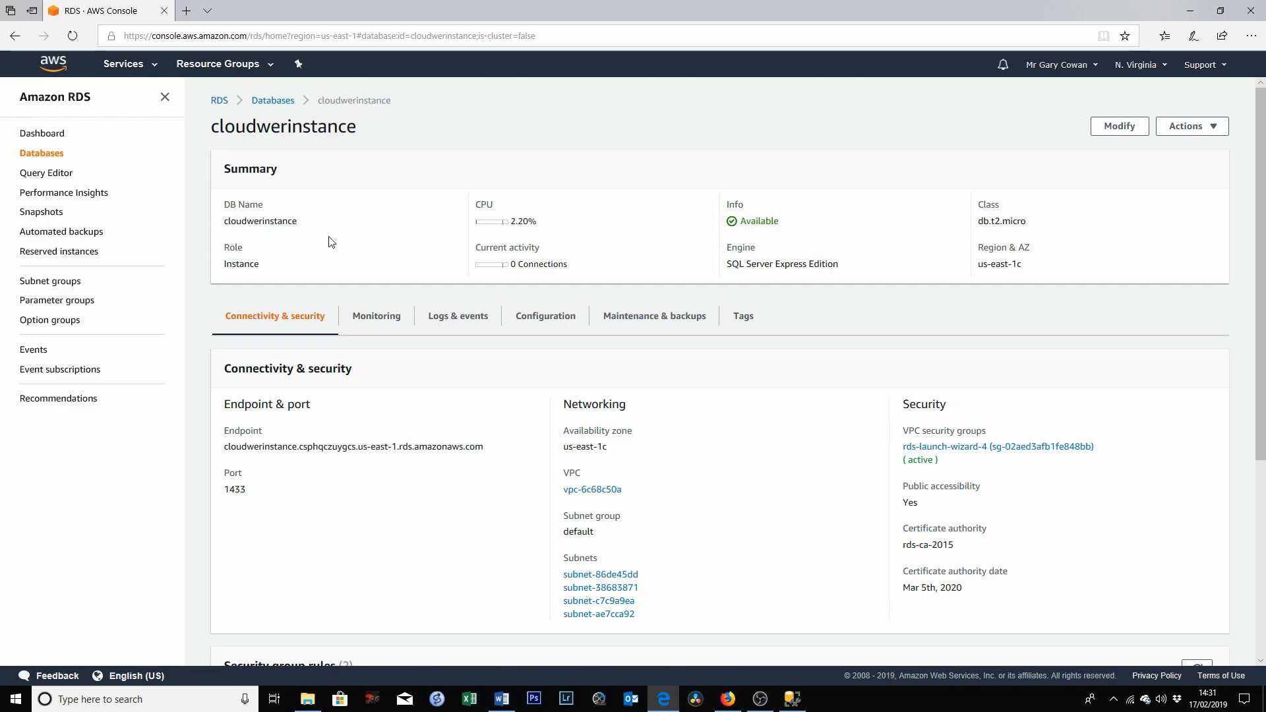
Copy the instance's endpoint address and paste it as the server name in SQL Server Management Studio's Connect to Server dialog
left_click_drag(484, 449, 444, 450)
left_click_drag(352, 449, 226, 448)
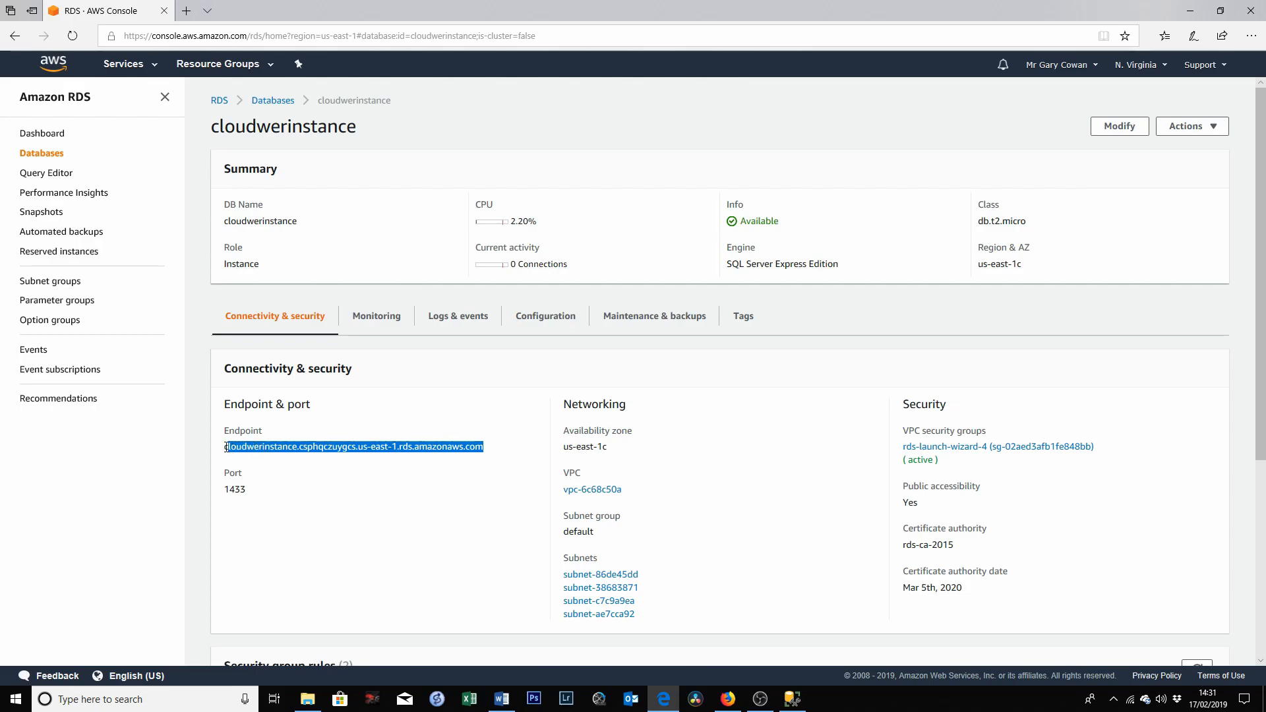
right_click(296, 449)
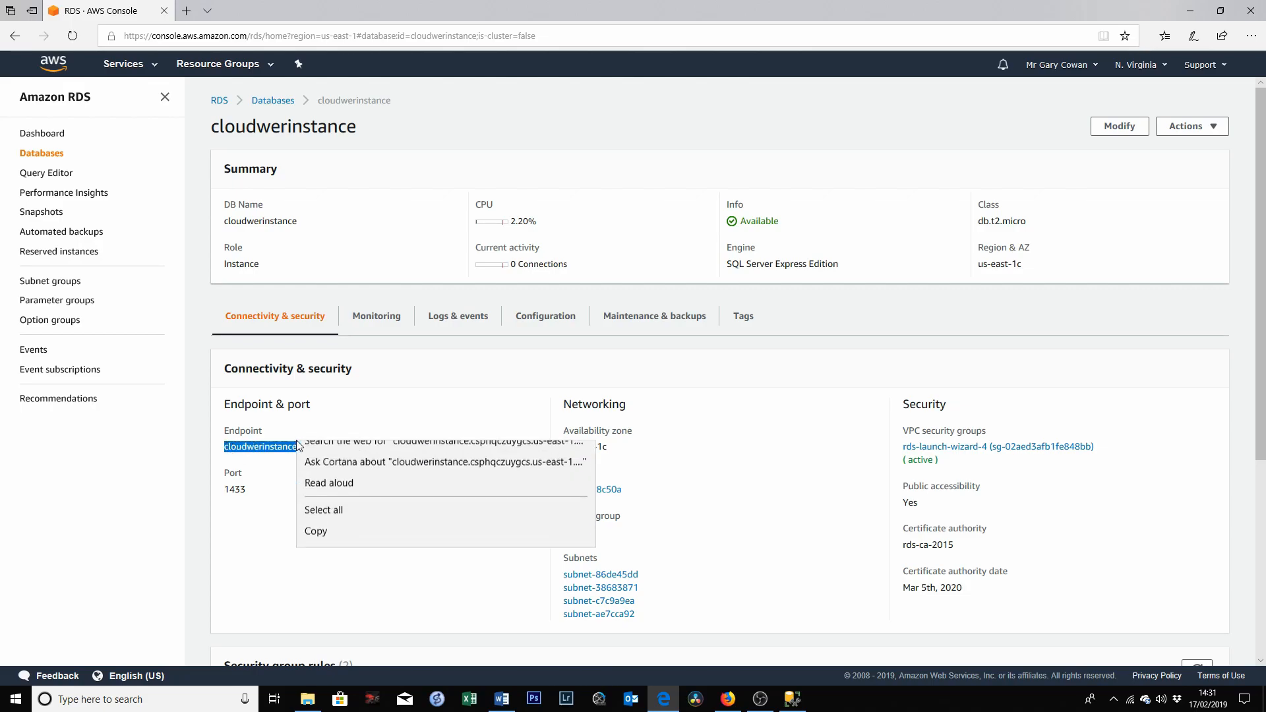
left_click(348, 545)
left_click(795, 701)
right_click(601, 267)
left_click(643, 327)
Enter the login cloudwer and the master password for SQL Server Authentication, and connect to the server
left_click(612, 302)
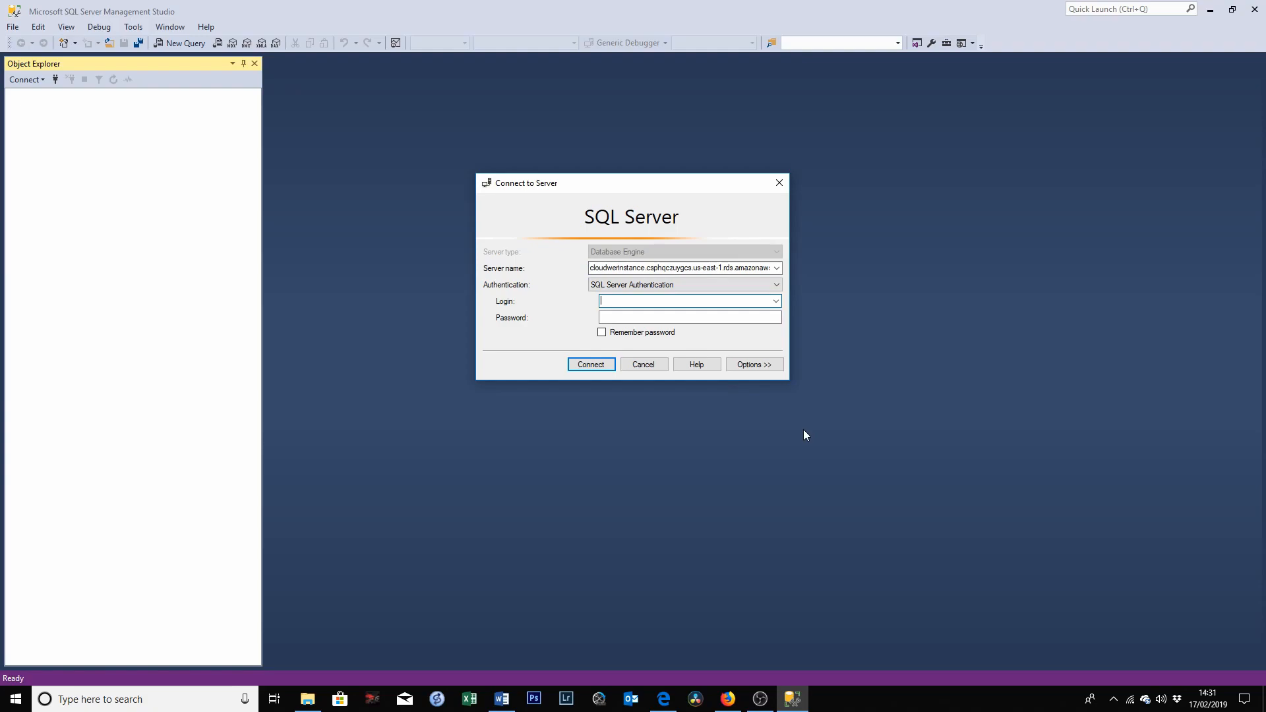
type("cloudwer")
left_click(628, 316)
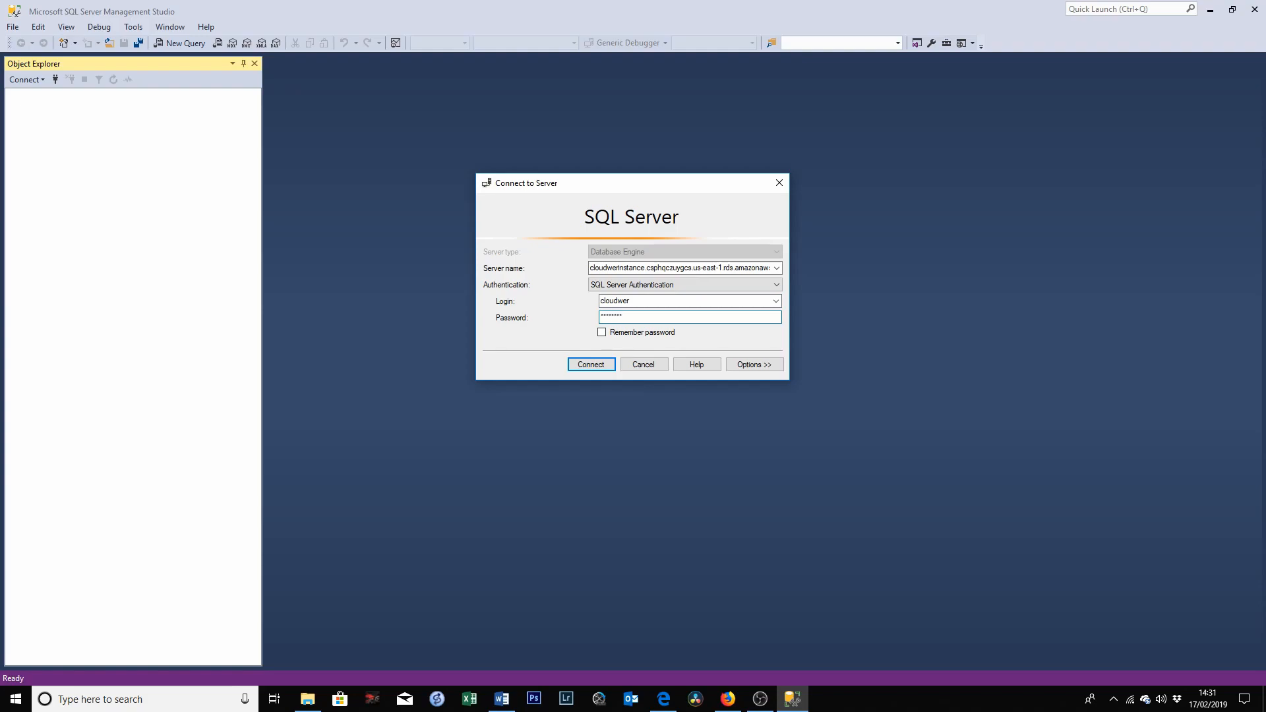
left_click(583, 366)
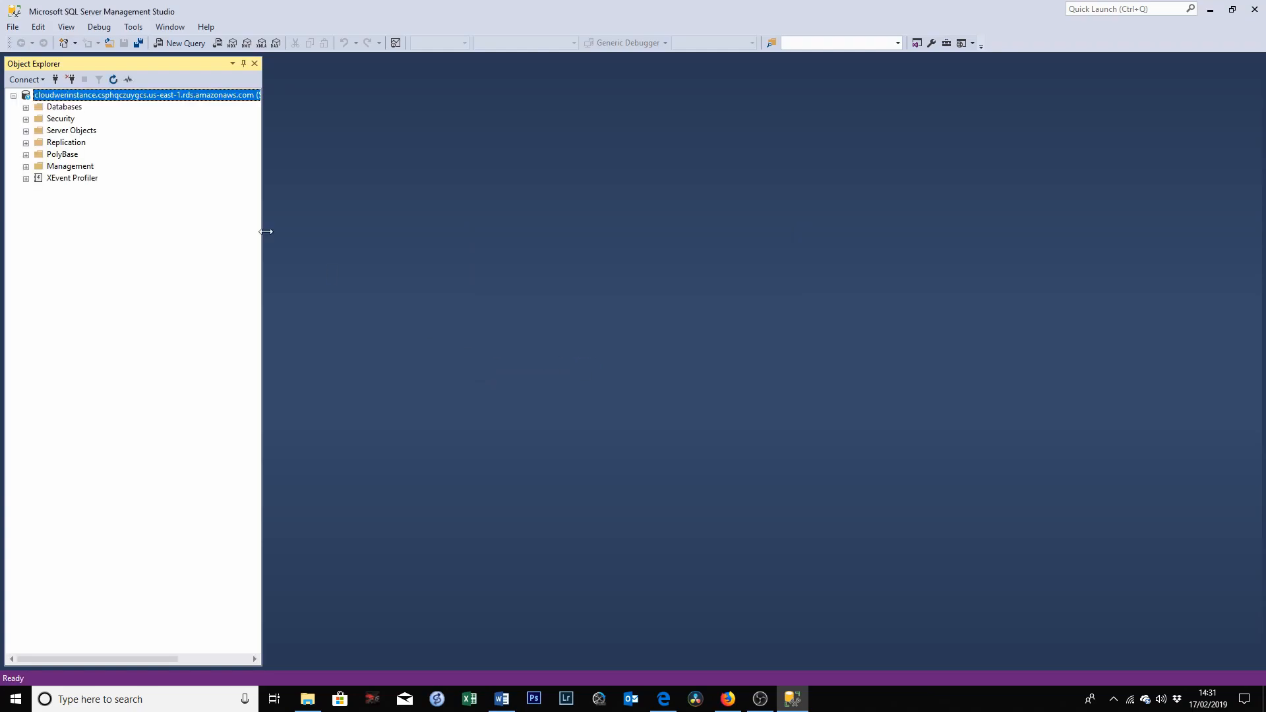
Expand the server's Databases folder and widen Object Explorer to fit the full server name
left_click(26, 107)
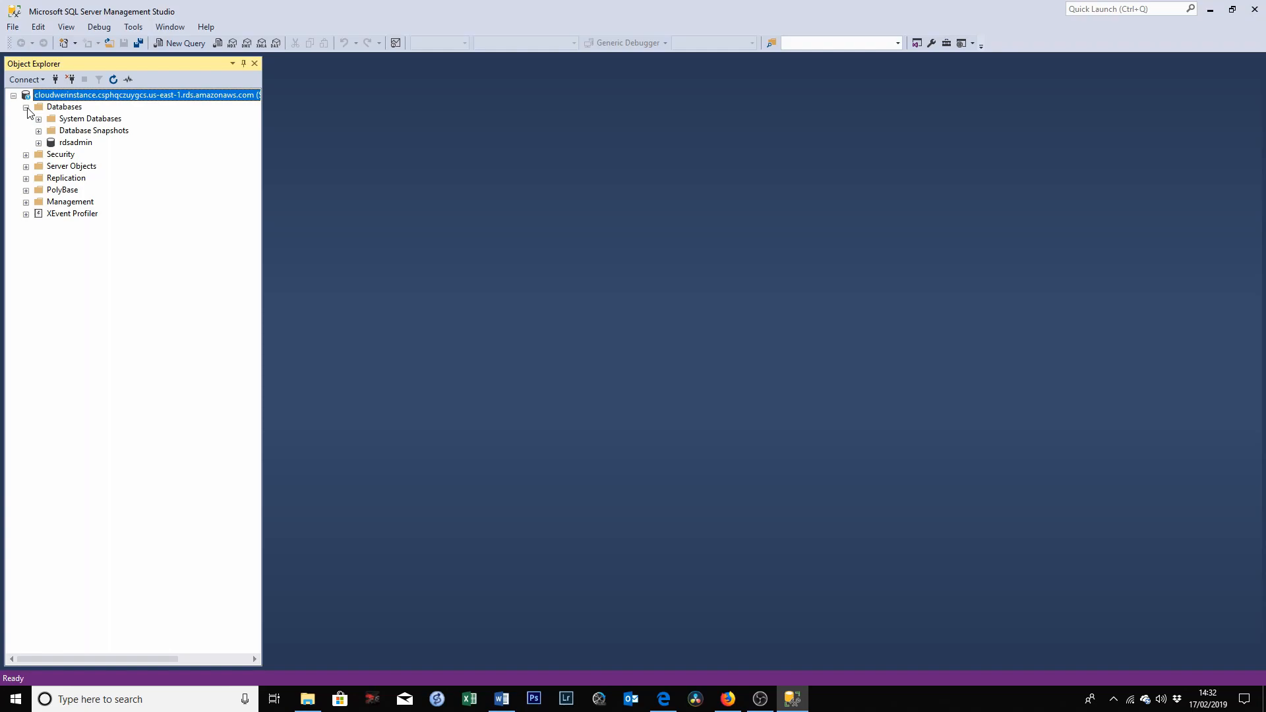
left_click_drag(265, 207, 399, 217)
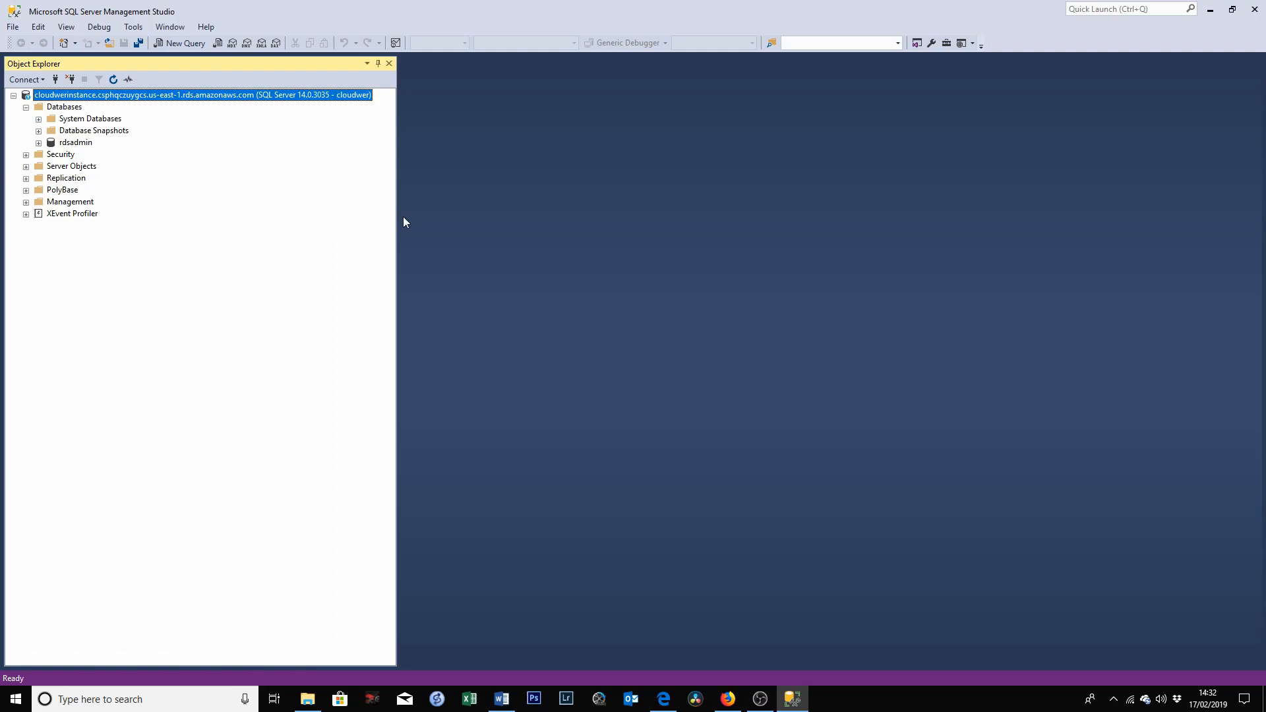